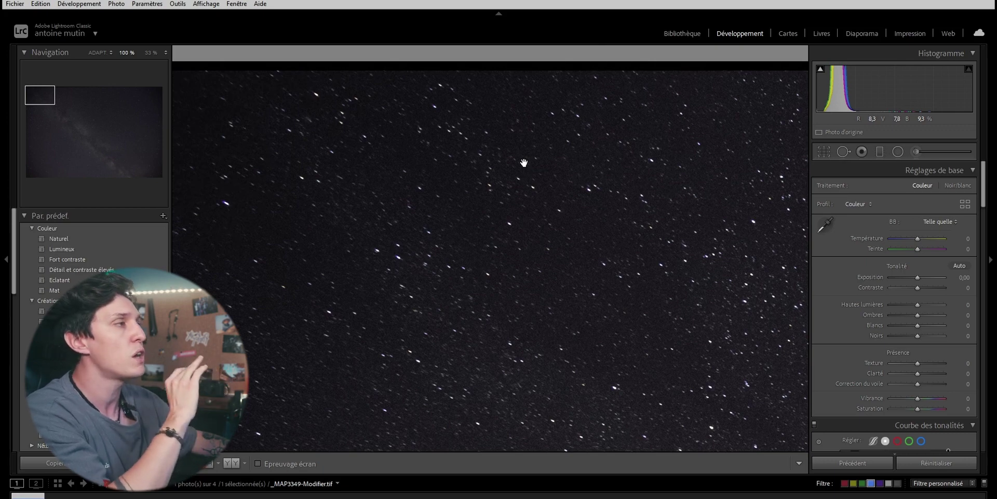
Step: Crop the photo slightly inside its edges on all sides, keeping the original aspect ratio, and check the cropped borders at 100 %
{"action": "left_click", "coordinate": [771, 157]}
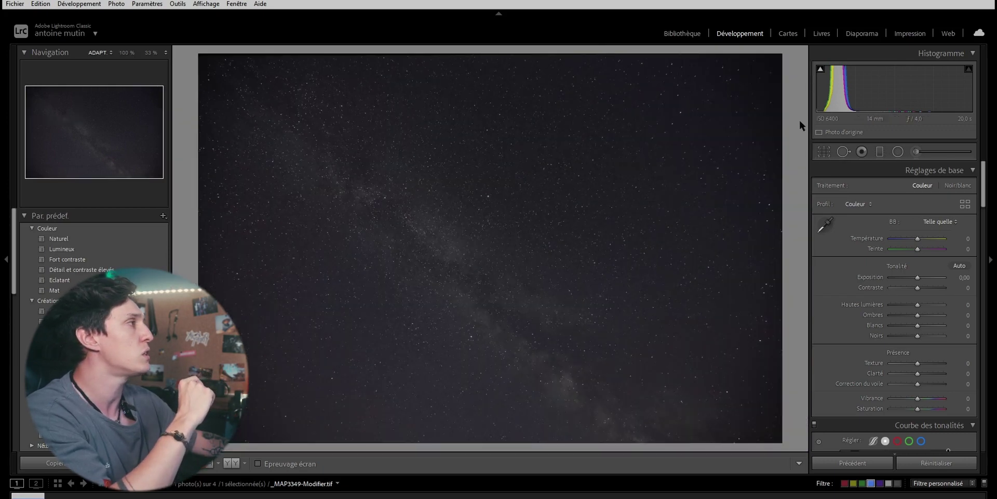
{"action": "left_click", "coordinate": [824, 151]}
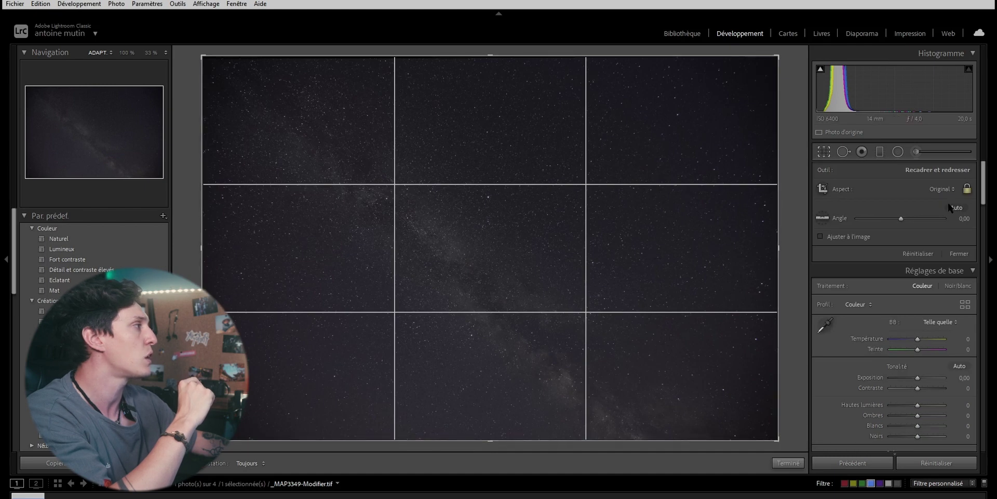
{"action": "mouse_move", "coordinate": [778, 440]}
{"action": "left_mouse_down"}
{"action": "mouse_move", "coordinate": [739, 389]}
{"action": "mouse_move", "coordinate": [737, 414]}
{"action": "mouse_move", "coordinate": [786, 433]}
{"action": "mouse_move", "coordinate": [759, 397]}
{"action": "mouse_move", "coordinate": [776, 440]}
{"action": "left_mouse_up"}
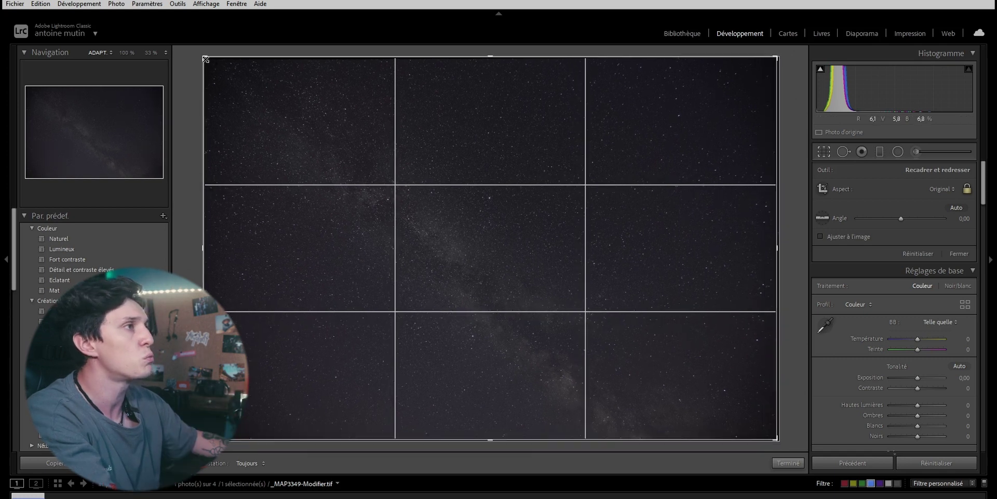
{"action": "left_click_drag", "start_coordinate": [203, 59], "coordinate": [203, 58]}
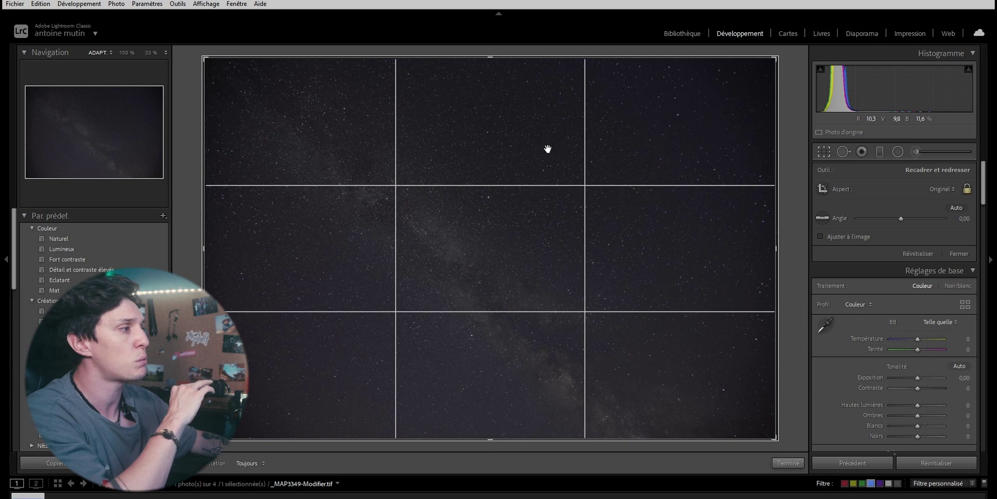
{"action": "left_click_drag", "start_coordinate": [773, 60], "coordinate": [746, 80]}
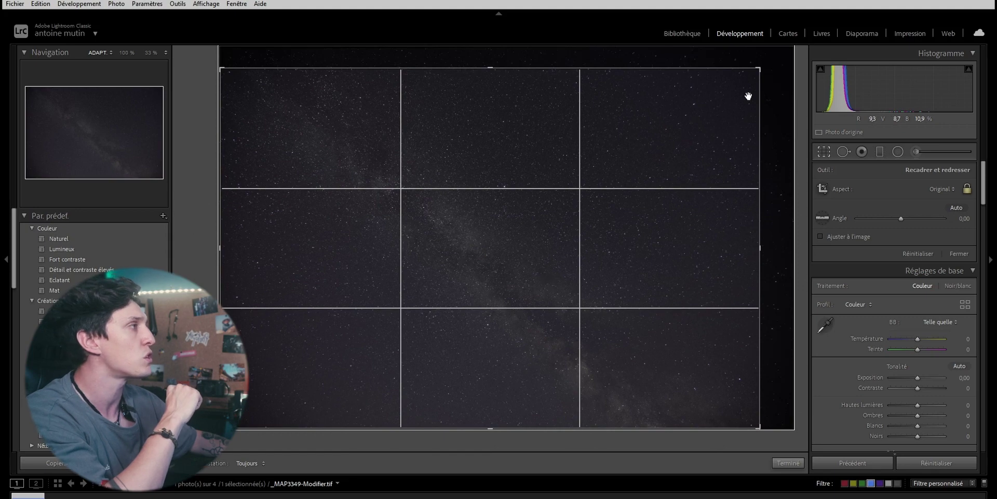
{"action": "key", "text": "Return"}
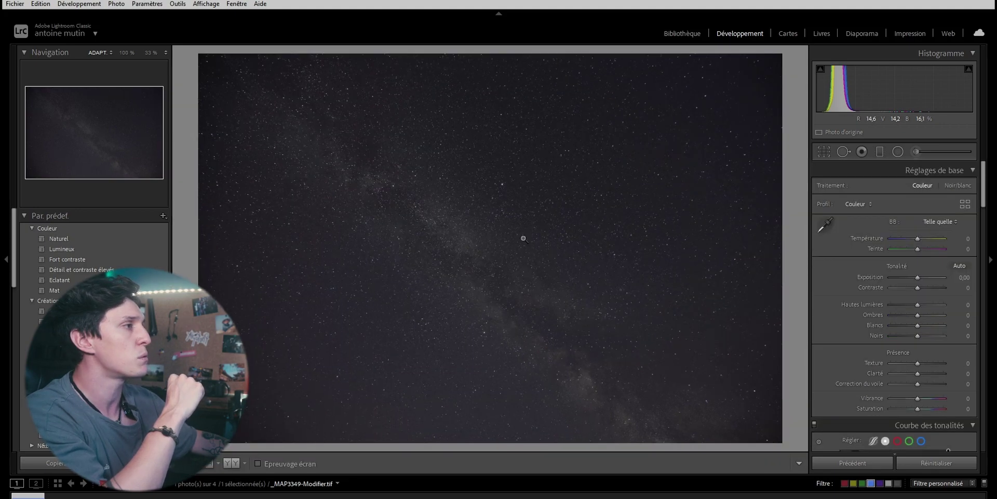
{"action": "left_click", "coordinate": [249, 55]}
{"action": "left_click_drag", "start_coordinate": [250, 55], "coordinate": [433, 65]}
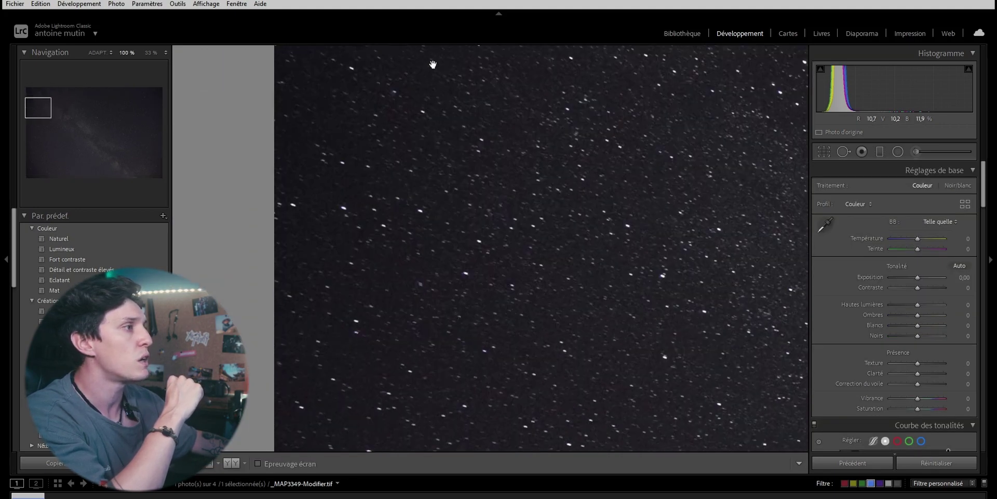
{"action": "scroll", "coordinate": [425, 200], "scroll_direction": "down", "scroll_amount": 10}
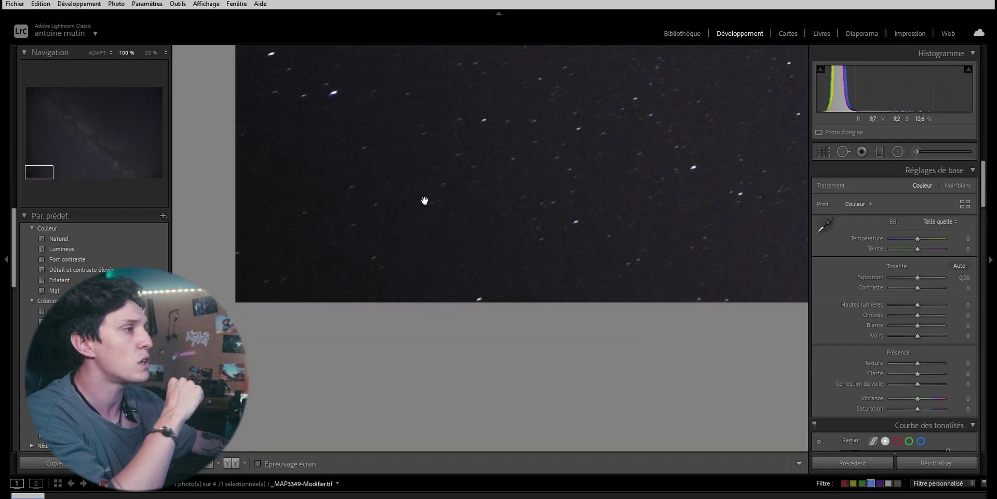
{"action": "key", "text": "ctrl+minus"}
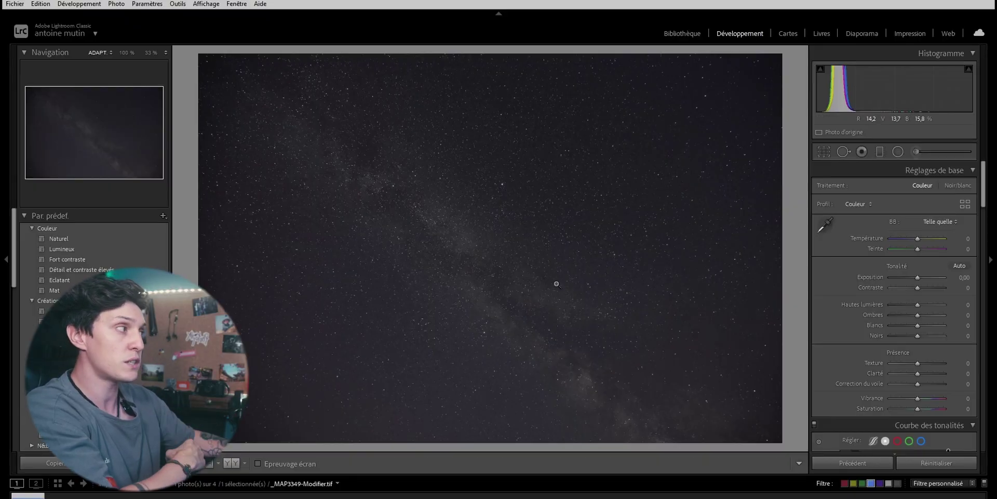
Step: Shape an S-curve on the tone curve with points at 154/176 and 67/57, and compare the photo with and without it
{"action": "scroll", "coordinate": [836, 312], "scroll_direction": "down", "scroll_amount": 5}
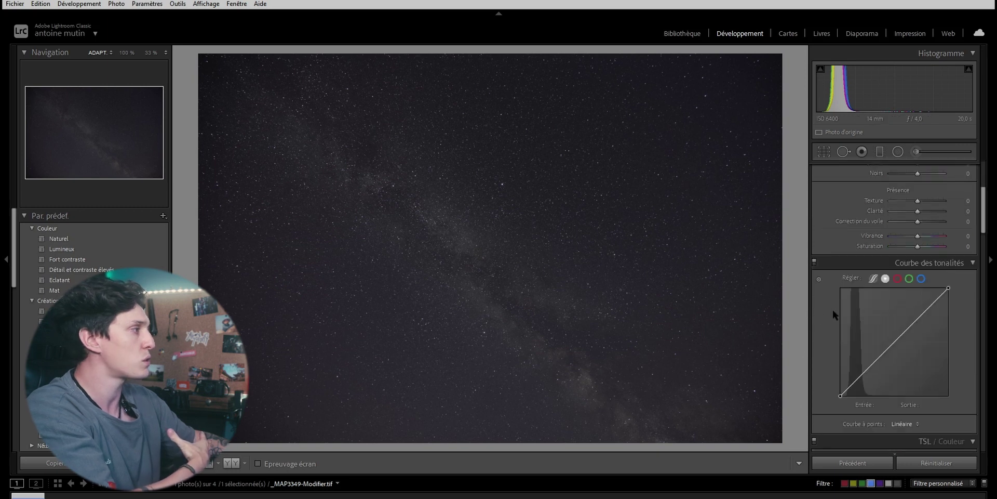
{"action": "left_click_drag", "start_coordinate": [908, 248], "coordinate": [906, 240]}
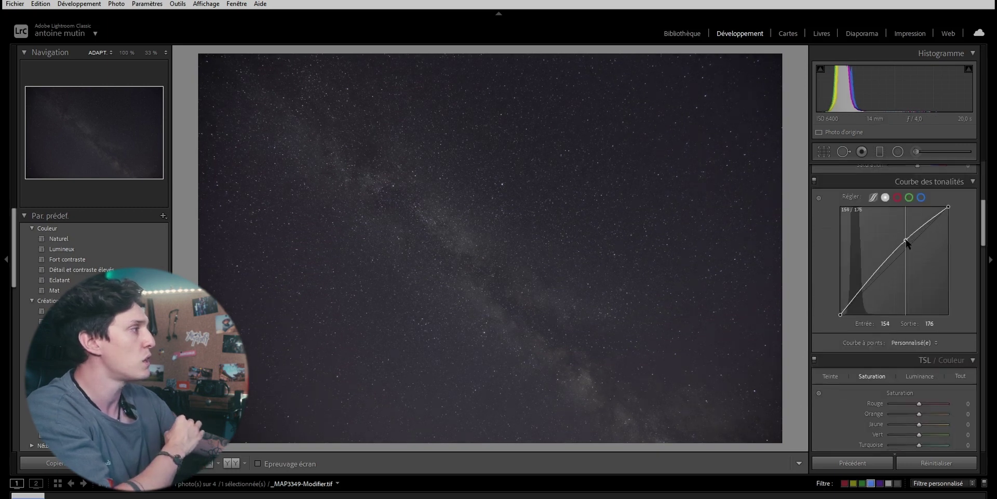
{"action": "left_click_drag", "start_coordinate": [869, 283], "coordinate": [869, 292]}
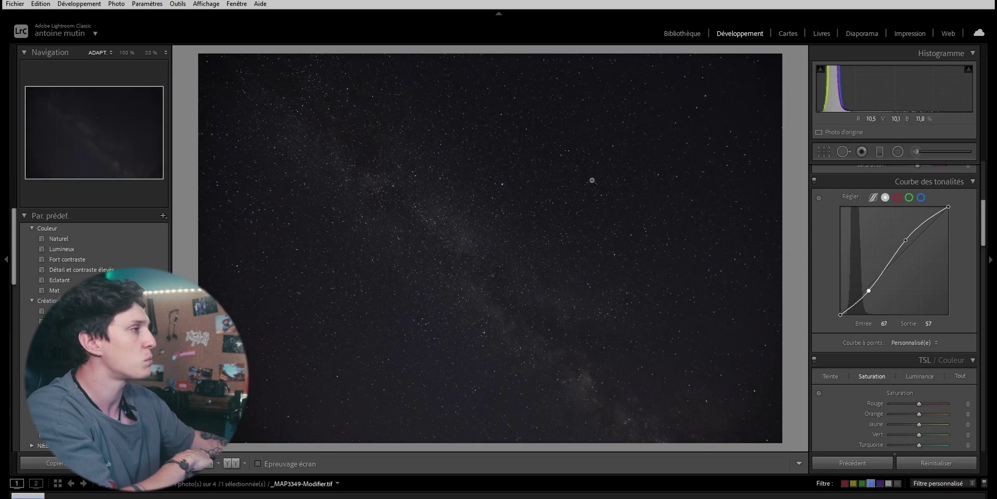
{"action": "left_click", "coordinate": [814, 181]}
{"action": "left_click", "coordinate": [814, 181]}
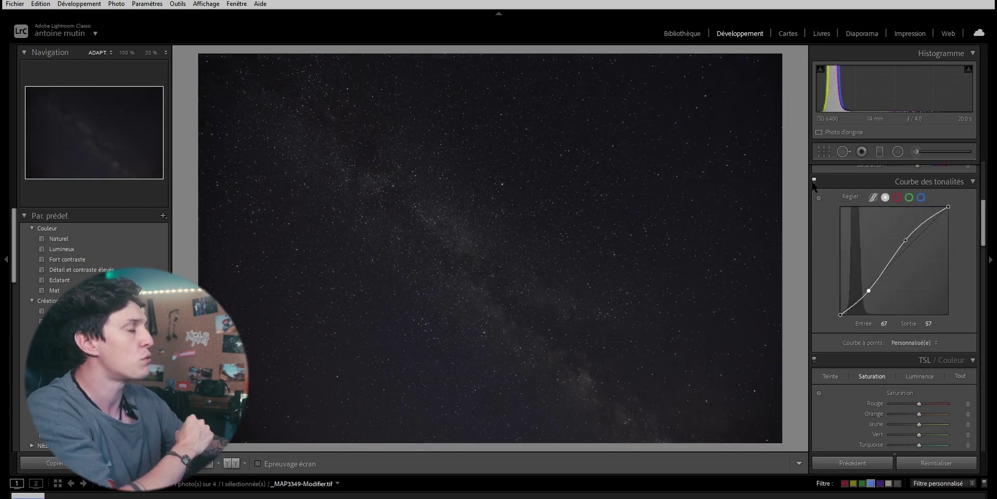
{"action": "left_click", "coordinate": [814, 181]}
{"action": "left_click", "coordinate": [814, 181]}
{"action": "left_click", "coordinate": [814, 181]}
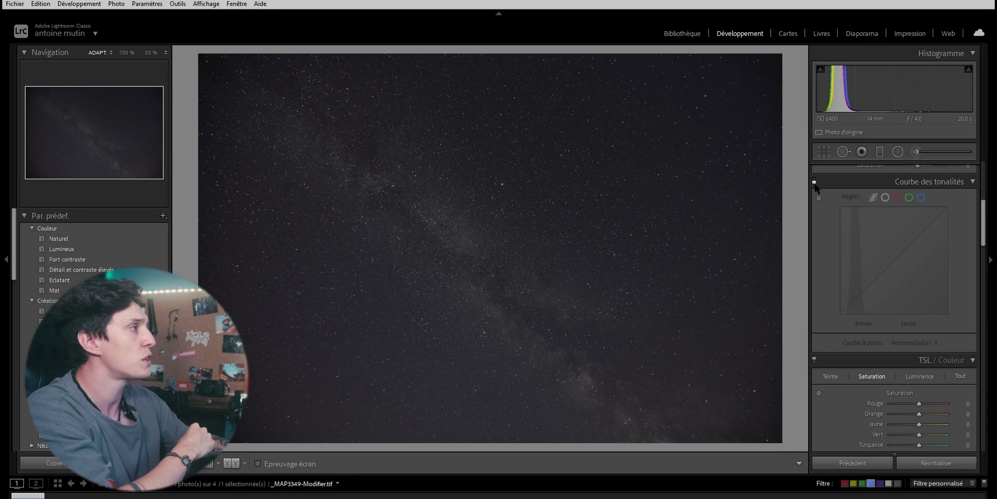
{"action": "left_click", "coordinate": [814, 181]}
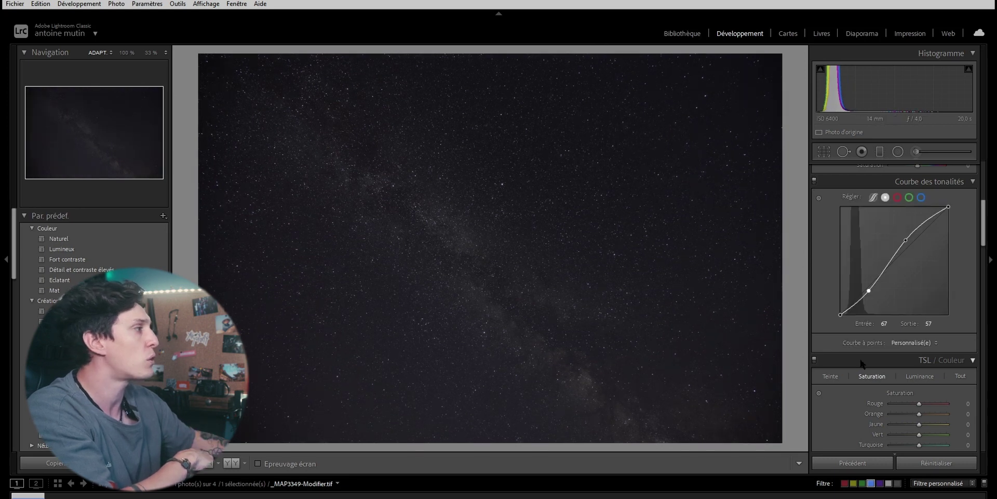
Step: Increase the vignetting amount in the manual lens corrections to brighten the photo's corners
{"action": "scroll", "coordinate": [852, 371], "scroll_direction": "down", "scroll_amount": 5}
{"action": "scroll", "coordinate": [831, 361], "scroll_direction": "down", "scroll_amount": 6}
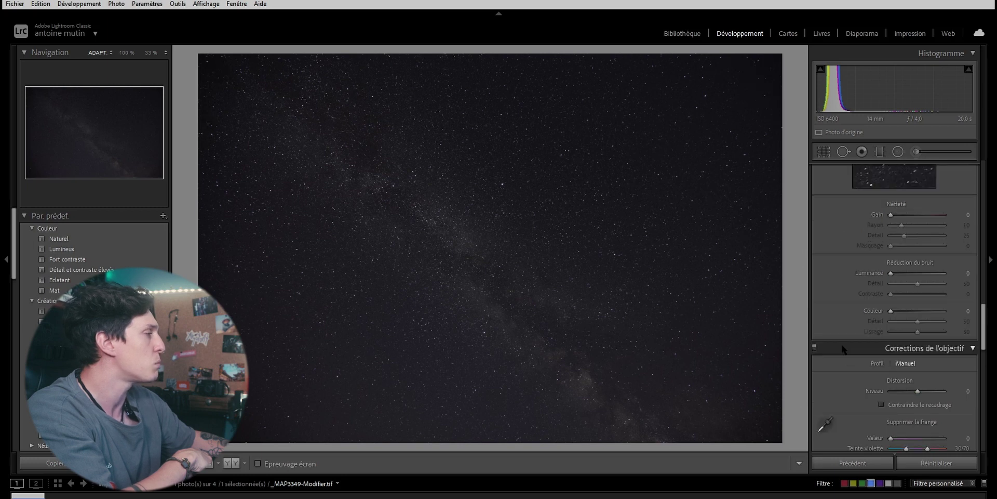
{"action": "scroll", "coordinate": [917, 262], "scroll_direction": "down", "scroll_amount": 5}
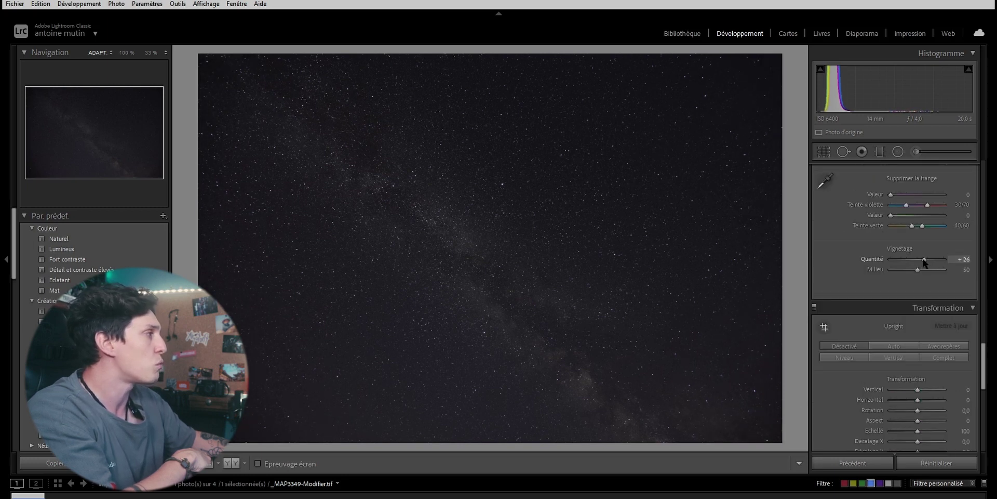
{"action": "left_click_drag", "start_coordinate": [924, 261], "coordinate": [951, 260]}
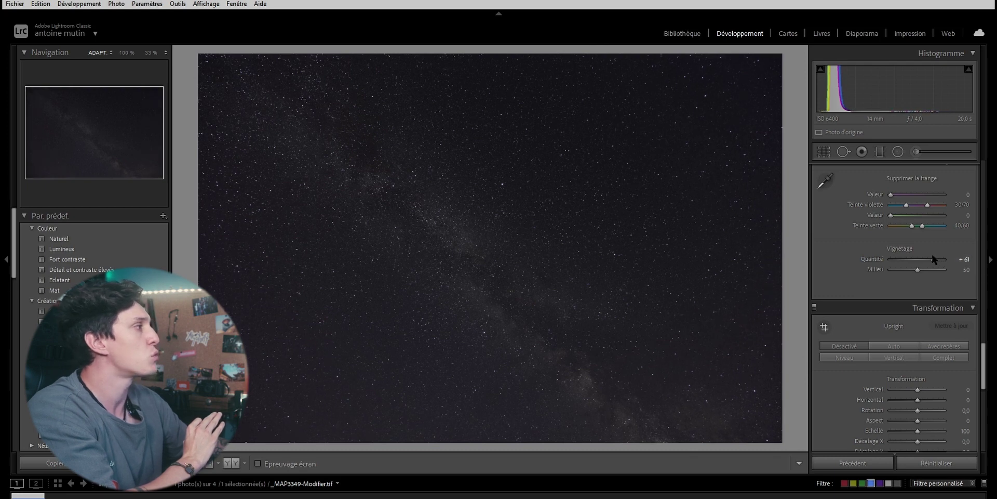
Step: Set the sharpening amount to 22 and inspect the stars up close
{"action": "scroll", "coordinate": [836, 335], "scroll_direction": "up", "scroll_amount": 5}
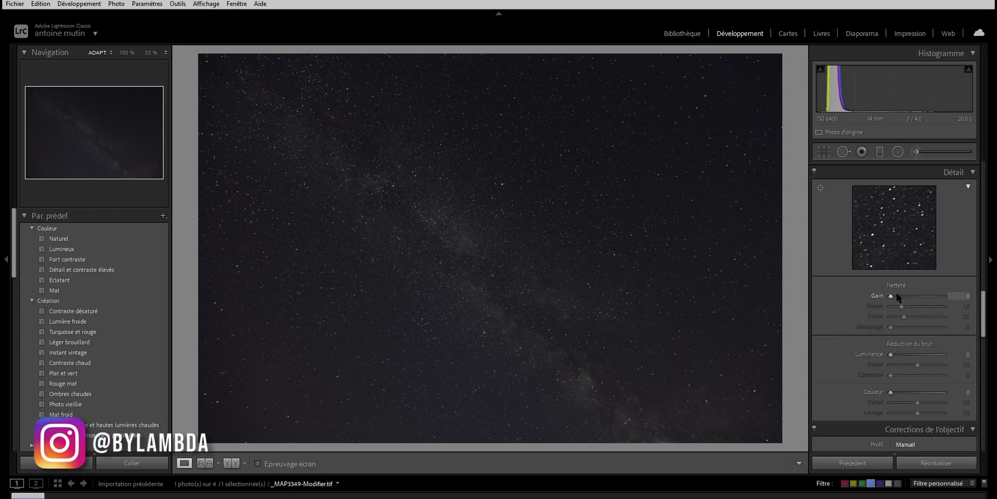
{"action": "left_click_drag", "start_coordinate": [893, 297], "coordinate": [898, 297]}
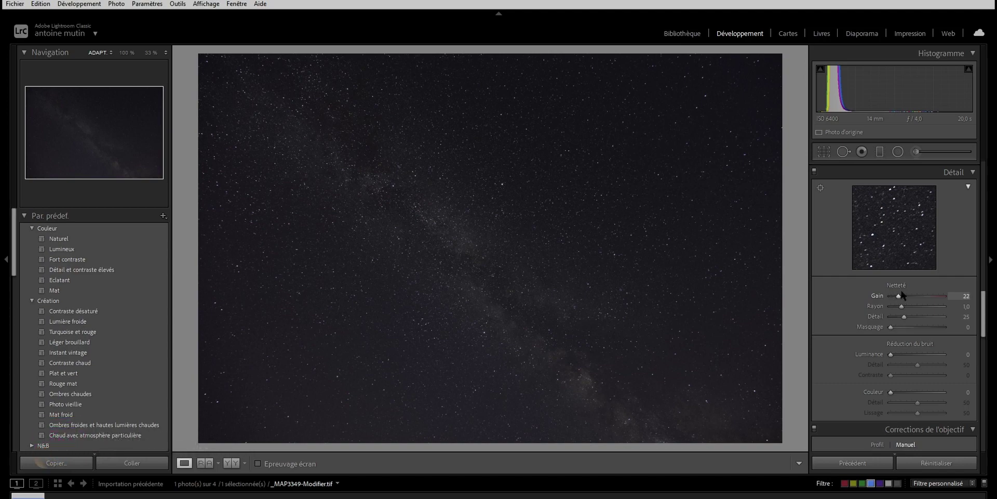
{"action": "left_click", "coordinate": [431, 259]}
{"action": "left_click_drag", "start_coordinate": [507, 245], "coordinate": [475, 265]}
{"action": "left_click", "coordinate": [505, 248]}
Step: Refine the tone curve by moving the lower point to 66/57 and raising the upper point further
{"action": "scroll", "coordinate": [894, 259], "scroll_direction": "up", "scroll_amount": 10}
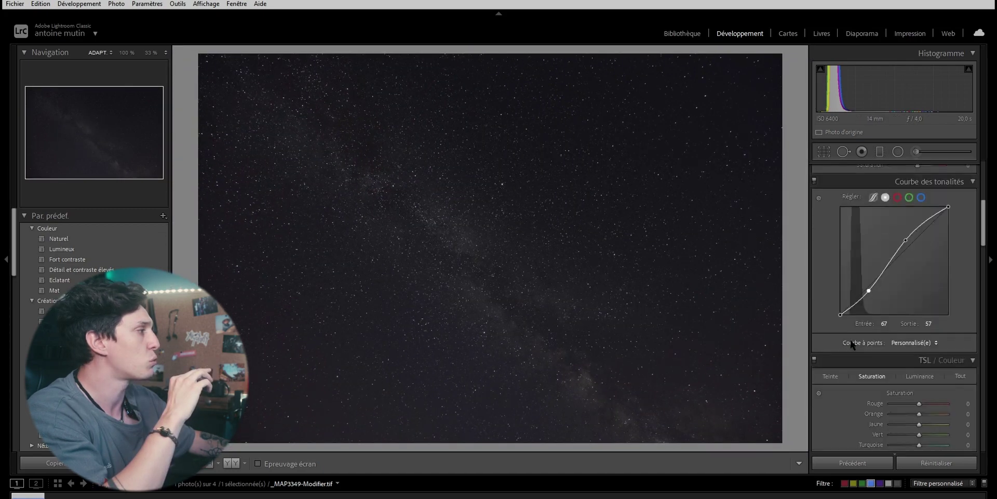
{"action": "left_click_drag", "start_coordinate": [868, 291], "coordinate": [868, 290]}
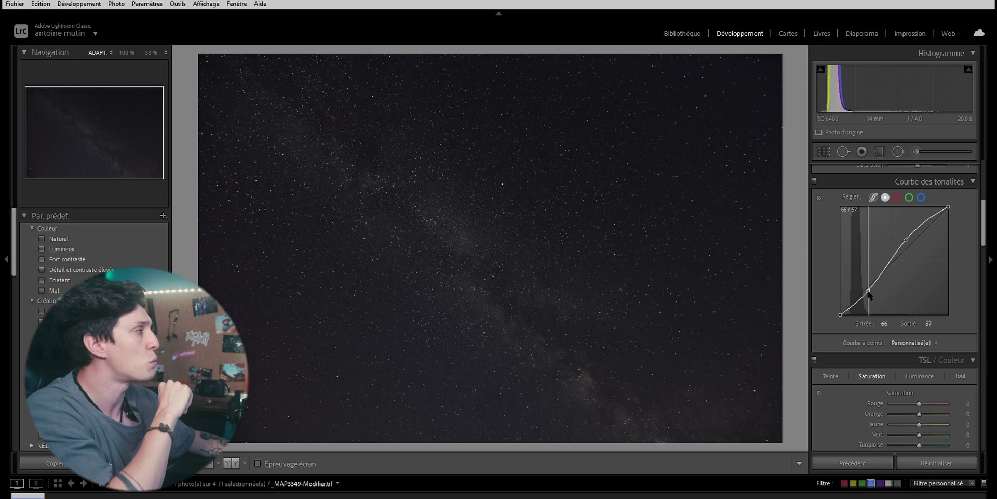
{"action": "left_click_drag", "start_coordinate": [905, 239], "coordinate": [906, 232]}
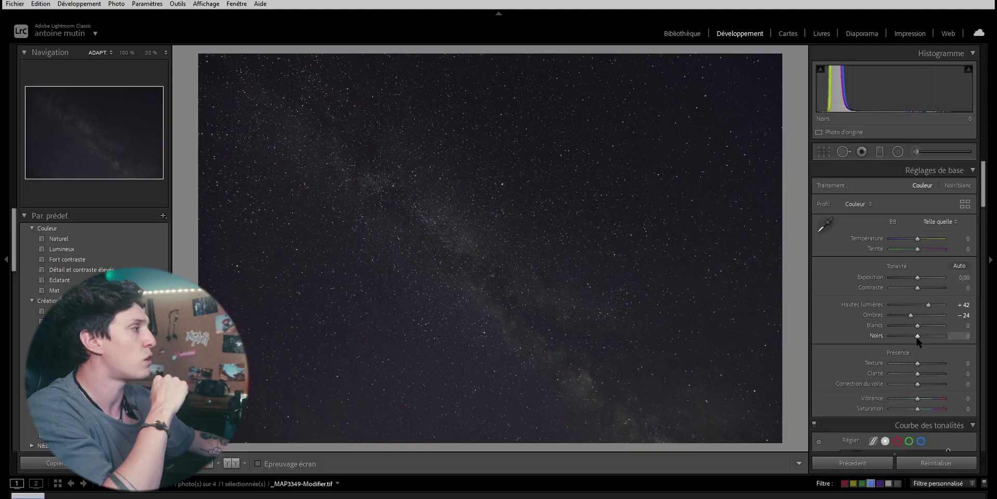
Step: Set the highlights to +50, shadows to −50, whites to +55 and blacks to −63
{"action": "left_click_drag", "start_coordinate": [918, 342], "coordinate": [910, 336]}
{"action": "double_click", "coordinate": [912, 325], "text": "shift"}
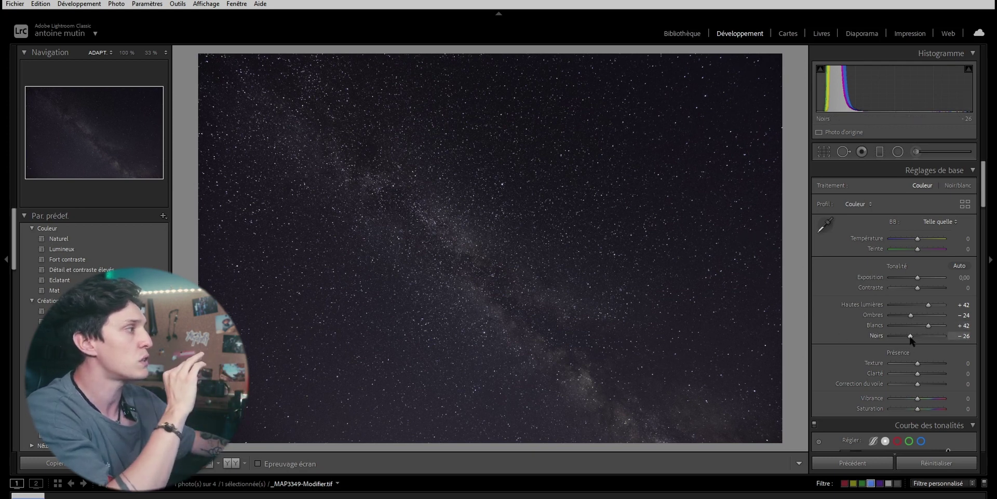
{"action": "left_click_drag", "start_coordinate": [909, 339], "coordinate": [931, 305]}
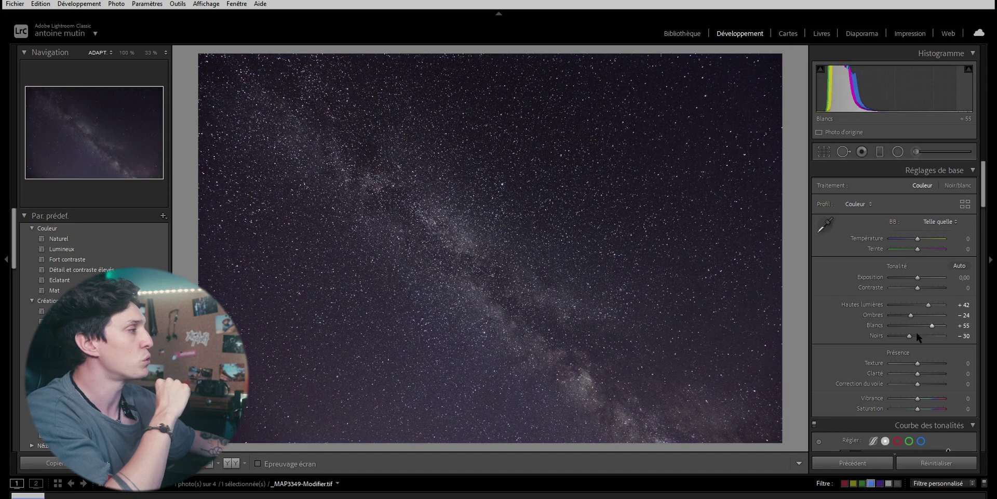
{"action": "left_click_drag", "start_coordinate": [909, 336], "coordinate": [907, 315]}
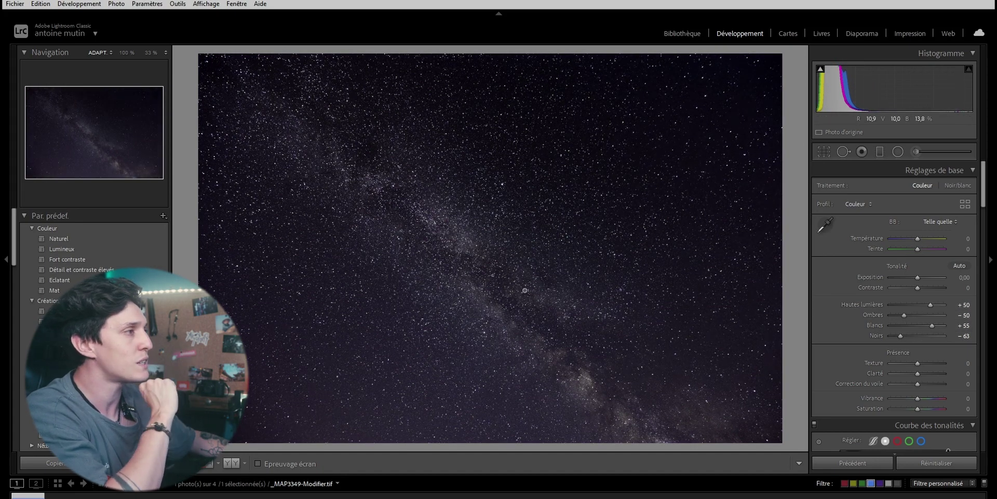
Step: Compare the photo before and after the edits, and adjust the white balance to temperature −1 and tint +5
{"action": "left_click", "coordinate": [491, 269]}
{"action": "left_click", "coordinate": [492, 269]}
{"action": "key", "text": "y"}
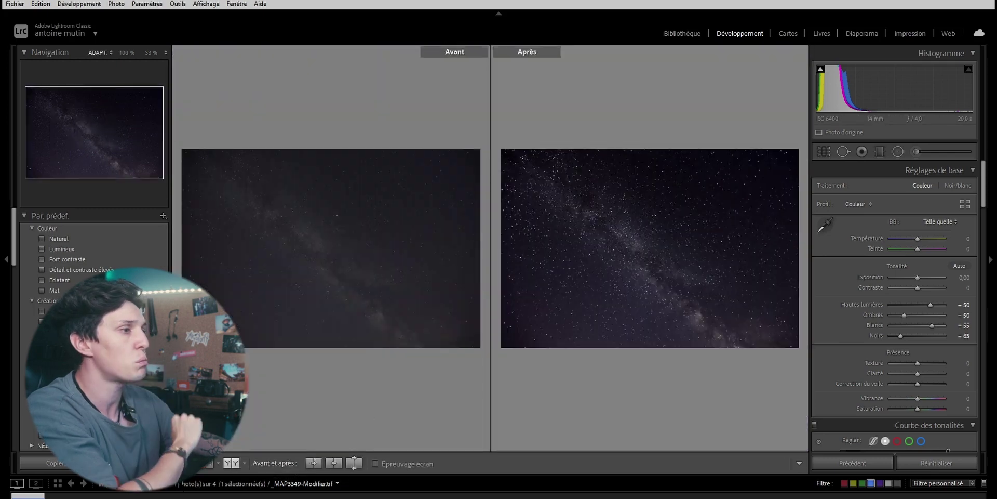
{"action": "key", "text": "y"}
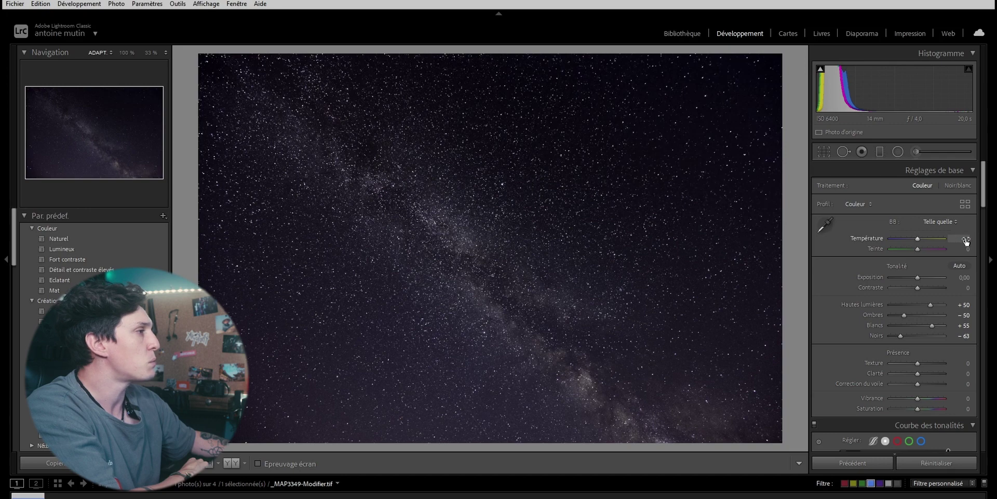
{"action": "mouse_move", "coordinate": [918, 238]}
{"action": "left_mouse_down"}
{"action": "mouse_move", "coordinate": [901, 238]}
{"action": "mouse_move", "coordinate": [917, 238]}
{"action": "left_mouse_up"}
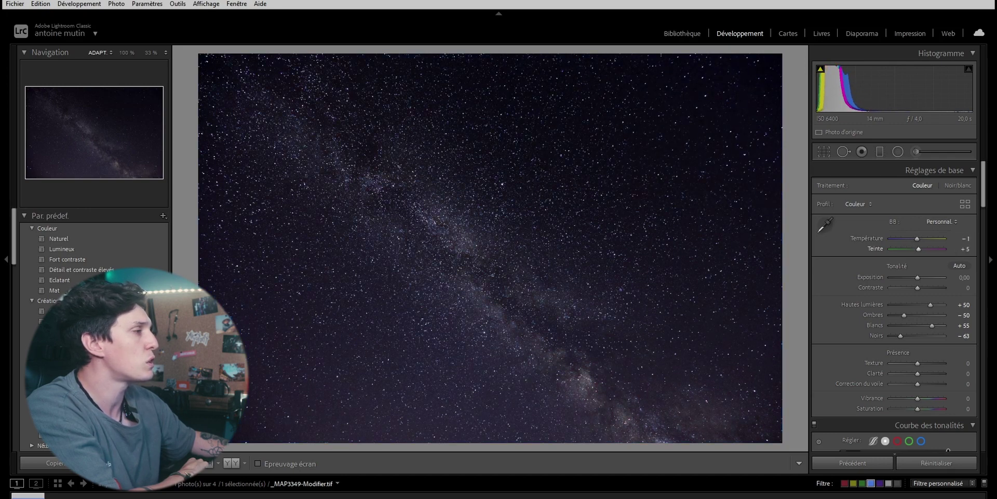
Step: Calibrate the primaries: blue hue −32 and saturation +28, green hue +22, red hue −24
{"action": "scroll", "coordinate": [828, 356], "scroll_direction": "down", "scroll_amount": 15}
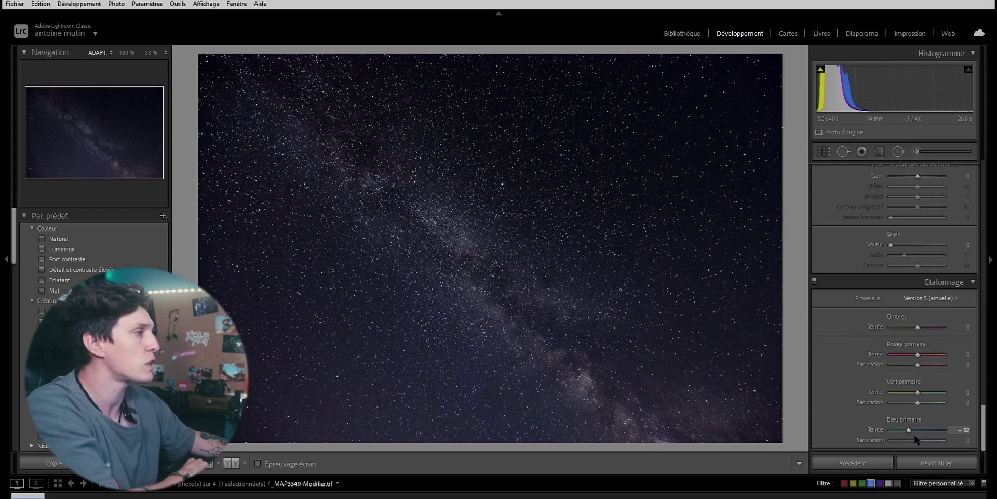
{"action": "left_click_drag", "start_coordinate": [928, 442], "coordinate": [922, 441]}
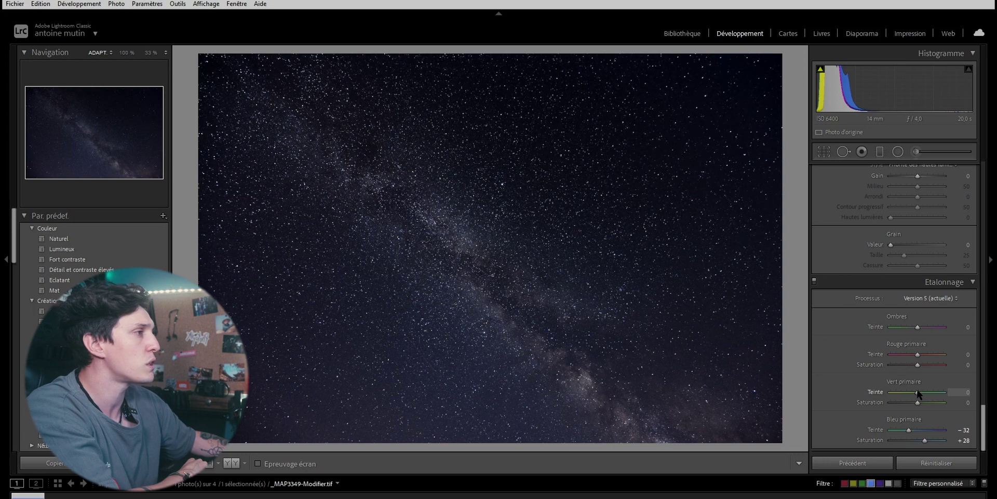
{"action": "left_click_drag", "start_coordinate": [907, 394], "coordinate": [930, 396]}
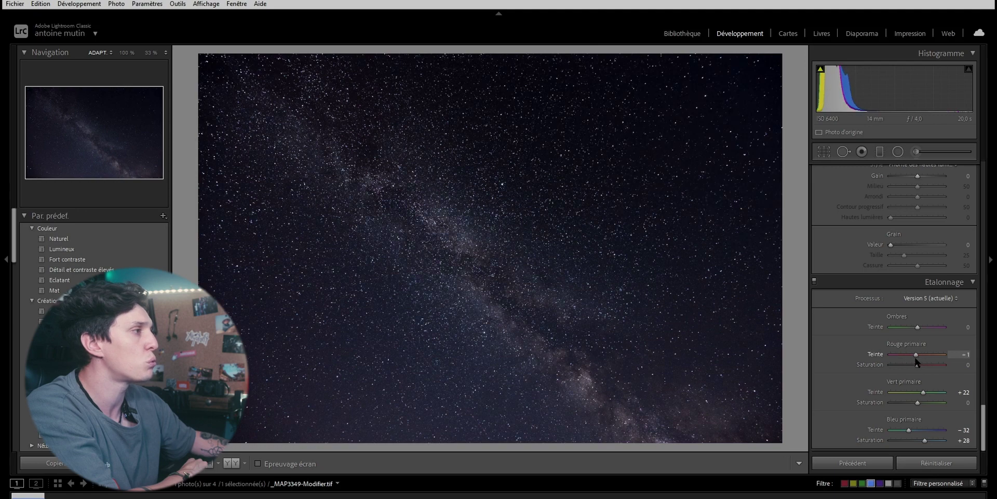
{"action": "left_click_drag", "start_coordinate": [912, 358], "coordinate": [913, 358]}
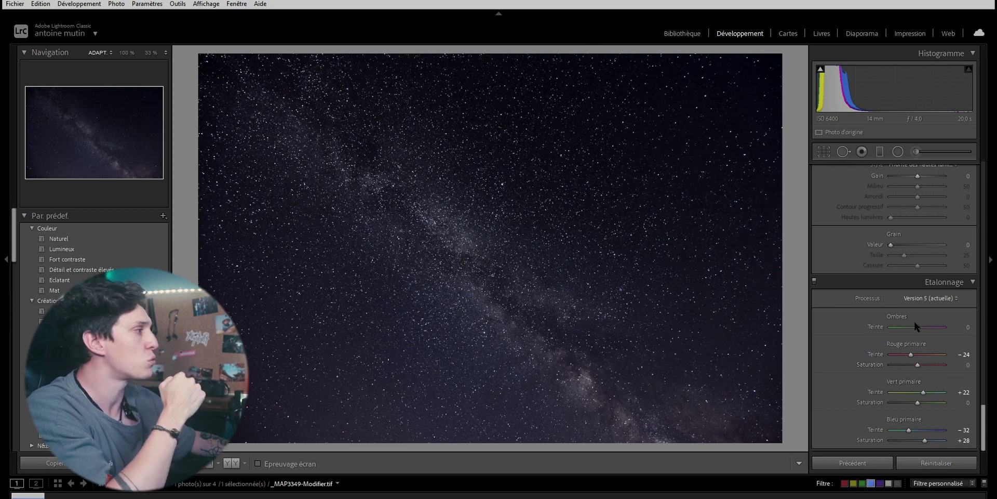
Step: Place a radial filter as a long diagonal ellipse covering the Milky Way band
{"action": "scroll", "coordinate": [878, 317], "scroll_direction": "up", "scroll_amount": 10}
{"action": "scroll", "coordinate": [841, 328], "scroll_direction": "up", "scroll_amount": 2}
{"action": "left_click", "coordinate": [896, 153]}
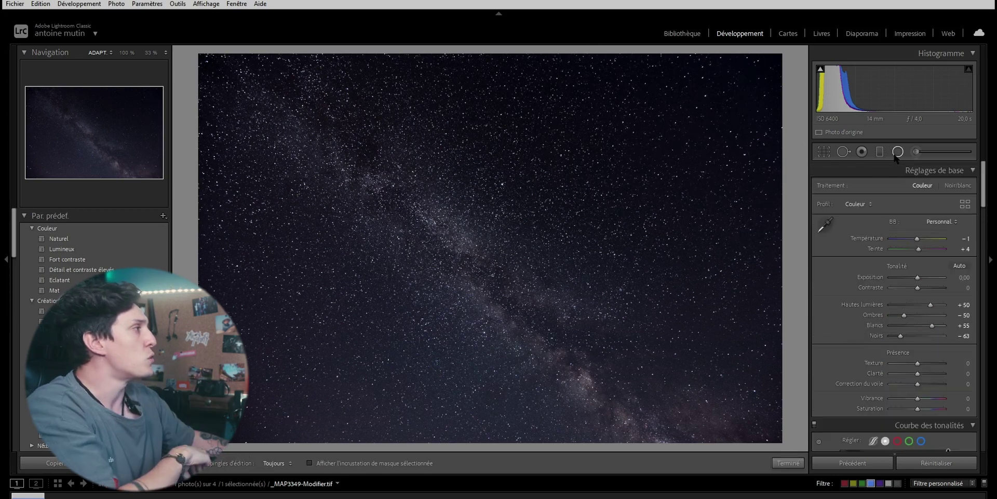
{"action": "left_click_drag", "start_coordinate": [457, 253], "coordinate": [753, 345]}
{"action": "left_click_drag", "start_coordinate": [458, 157], "coordinate": [533, 165]}
{"action": "left_click_drag", "start_coordinate": [431, 202], "coordinate": [474, 241]}
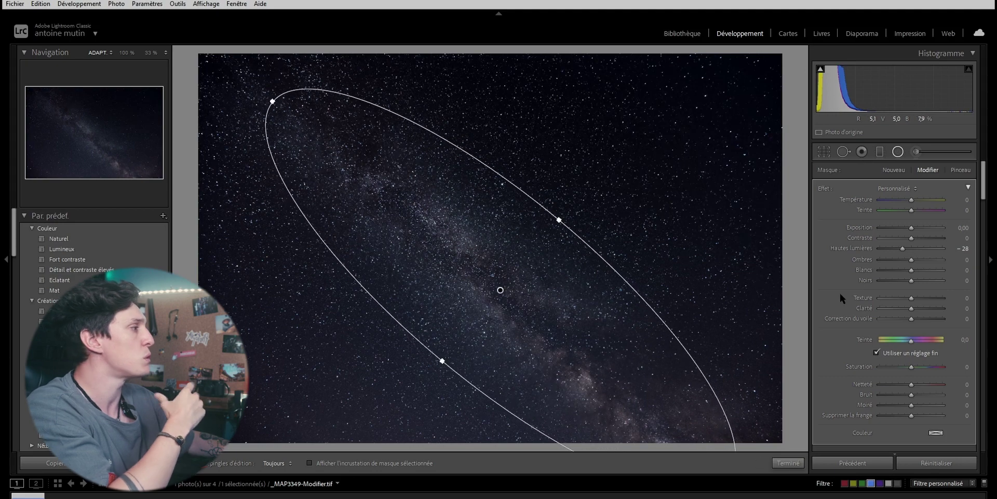
Step: Reset the radial filter's effects, invert its mask to act inside the ellipse, and reduce the feather using the mask overlay
{"action": "double_click", "coordinate": [824, 188]}
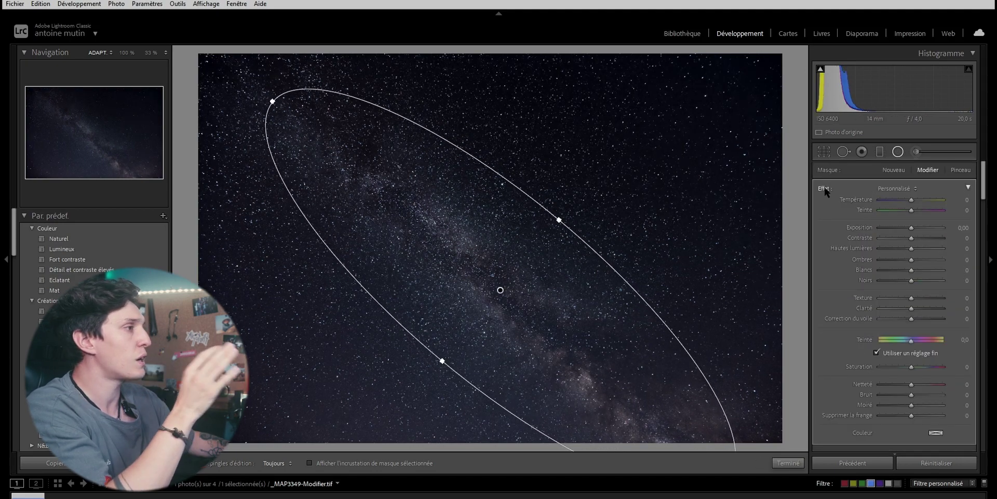
{"action": "scroll", "coordinate": [865, 324], "scroll_direction": "down", "scroll_amount": 3}
{"action": "left_click", "coordinate": [894, 382]}
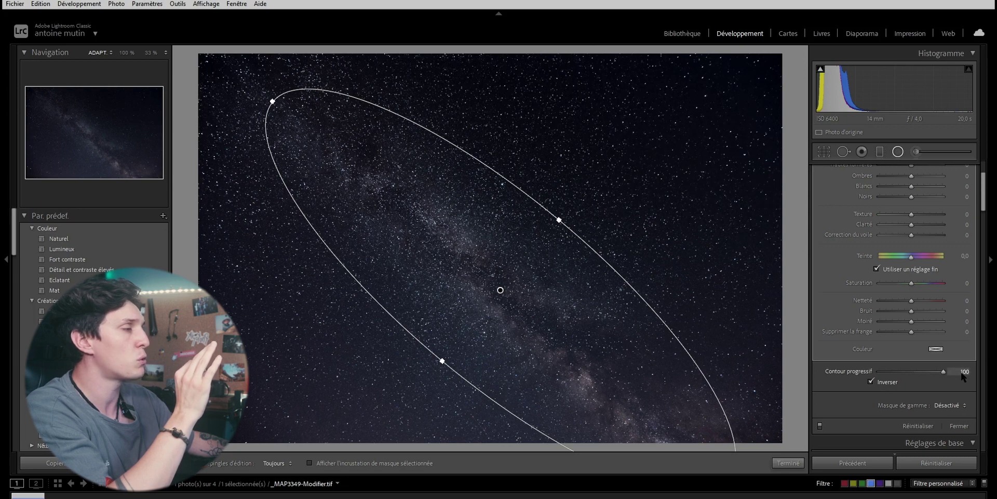
{"action": "left_click", "coordinate": [363, 463]}
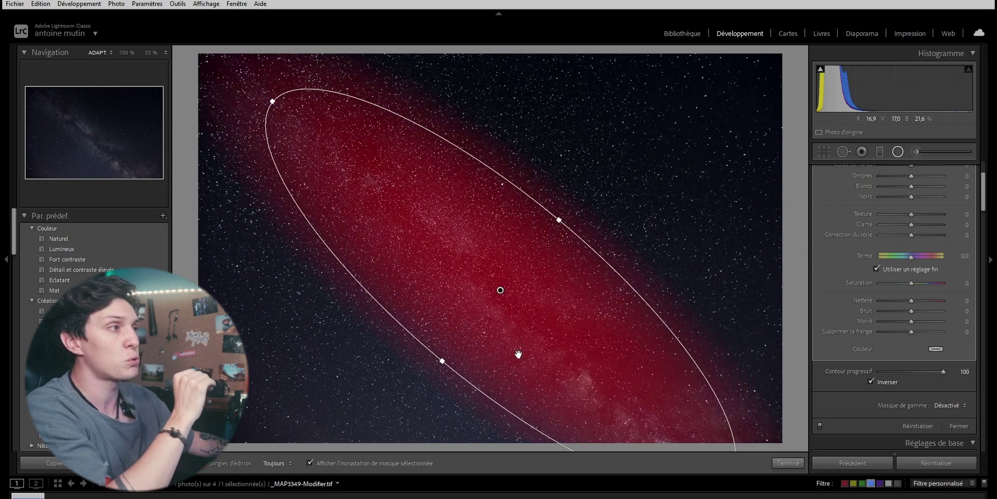
{"action": "left_click_drag", "start_coordinate": [943, 371], "coordinate": [908, 372]}
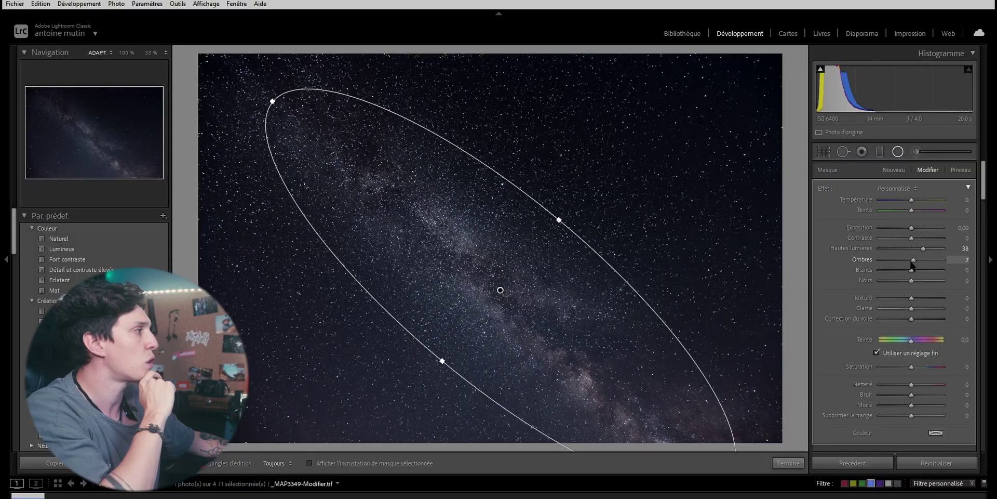
Step: Set the radial filter's highlights to 38, shadows 7, whites 43, blacks −18 and temperature 10, and lengthen the ellipse along the Milky Way
{"action": "left_click_drag", "start_coordinate": [912, 269], "coordinate": [925, 270]}
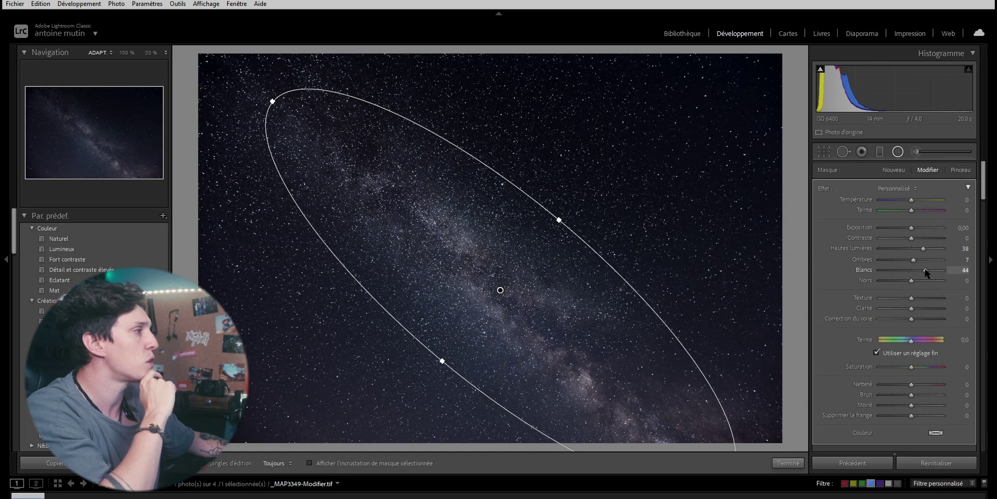
{"action": "left_click_drag", "start_coordinate": [915, 203], "coordinate": [920, 205]}
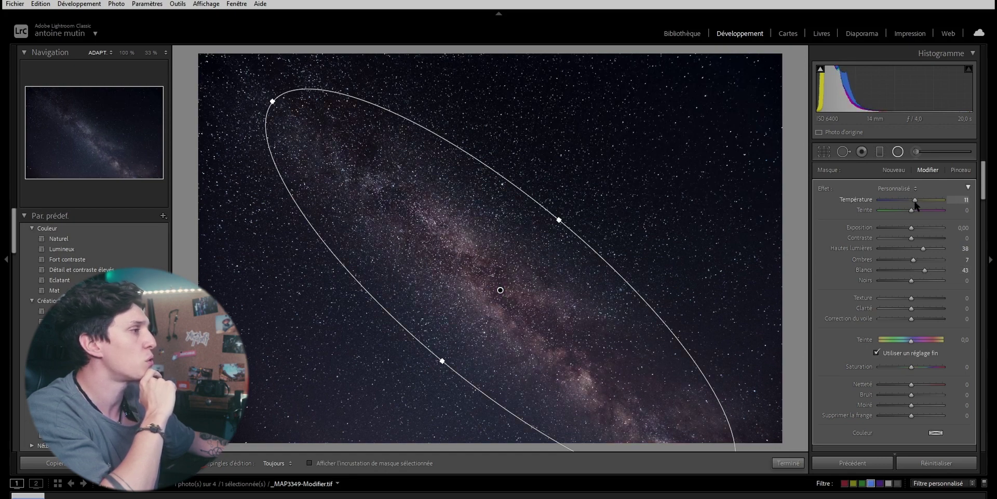
{"action": "left_click_drag", "start_coordinate": [515, 223], "coordinate": [492, 205]}
{"action": "left_click_drag", "start_coordinate": [912, 280], "coordinate": [907, 282]}
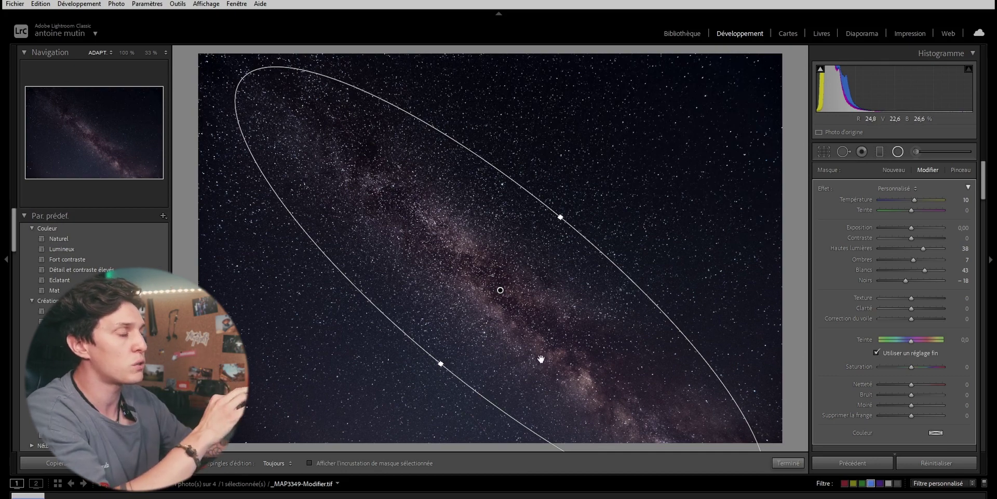
Step: Extend the radial mask by brushing over the galaxy's lower-right end, with temperature 7, tint 7 and exposure 0.13
{"action": "left_click", "coordinate": [960, 169]}
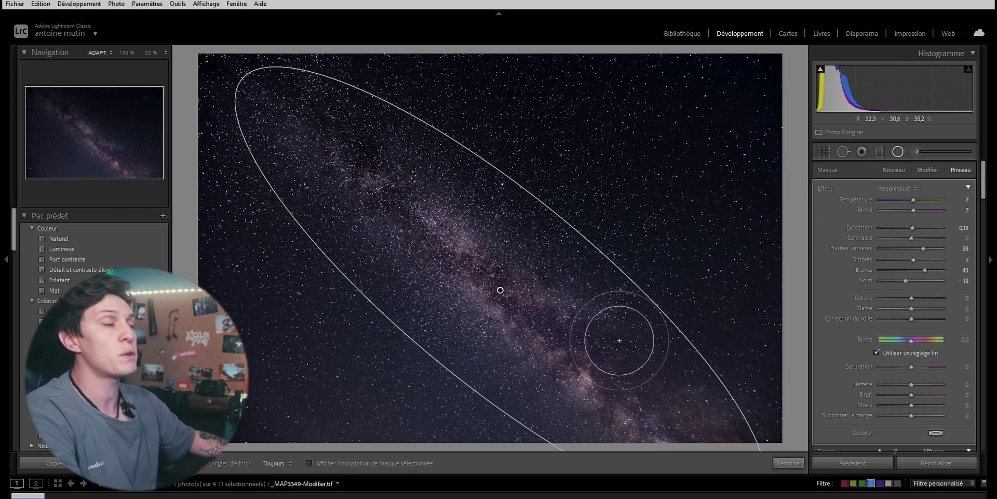
{"action": "key", "text": "h"}
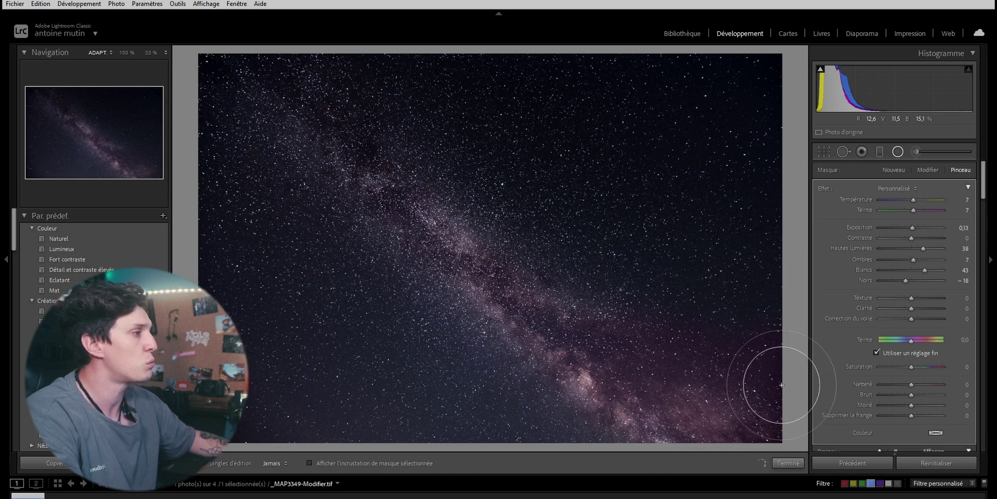
{"action": "key", "text": "h"}
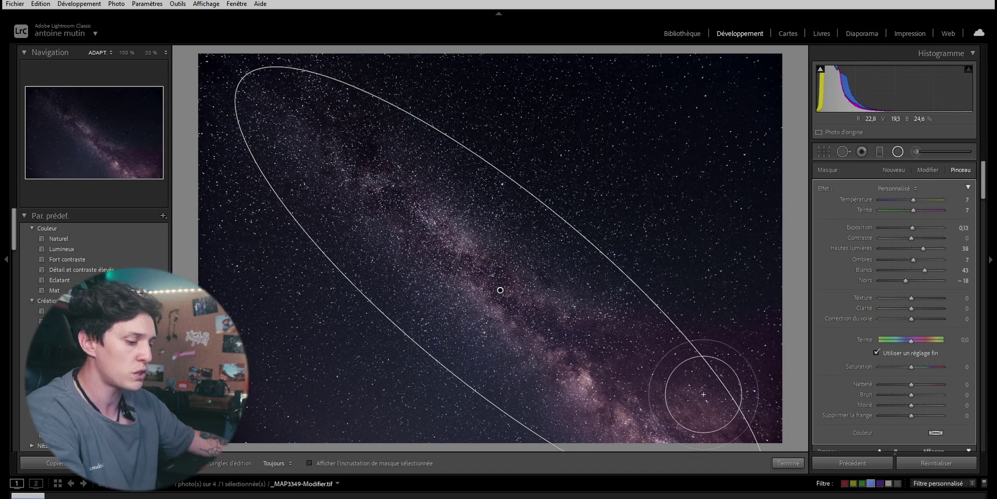
Step: Erase the excess mask around the galaxy's lower-right end with a large soft eraser, size 41 and feather 90
{"action": "key", "text": "alt"}
{"action": "scroll", "coordinate": [662, 225], "scroll_direction": "up", "scroll_amount": 10}
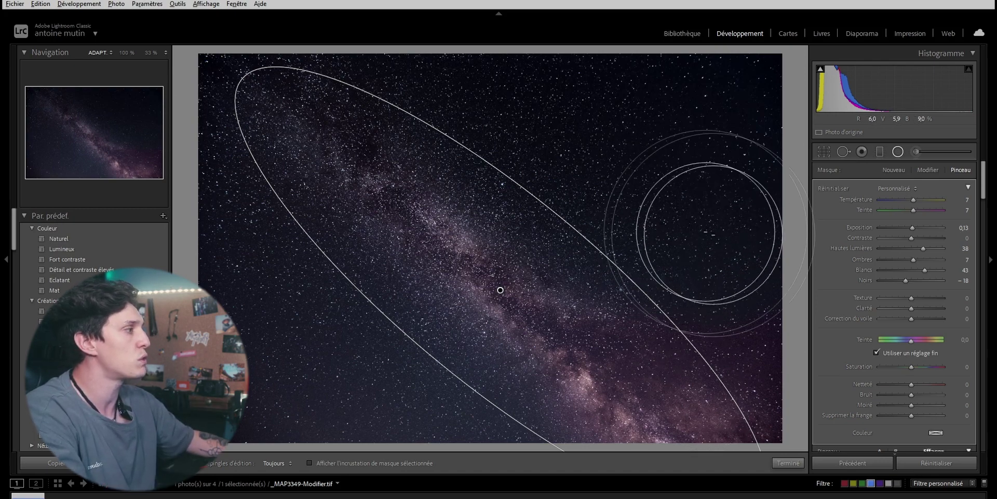
{"action": "scroll", "coordinate": [922, 383], "scroll_direction": "down", "scroll_amount": 3}
{"action": "left_click_drag", "start_coordinate": [923, 389], "coordinate": [938, 390]}
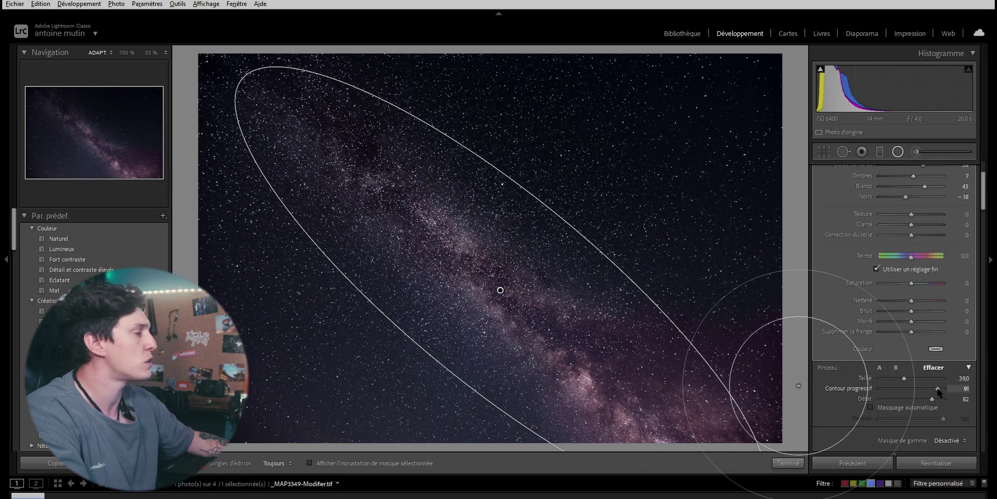
{"action": "scroll", "coordinate": [670, 244], "scroll_direction": "up", "scroll_amount": 1}
{"action": "key", "text": "h"}
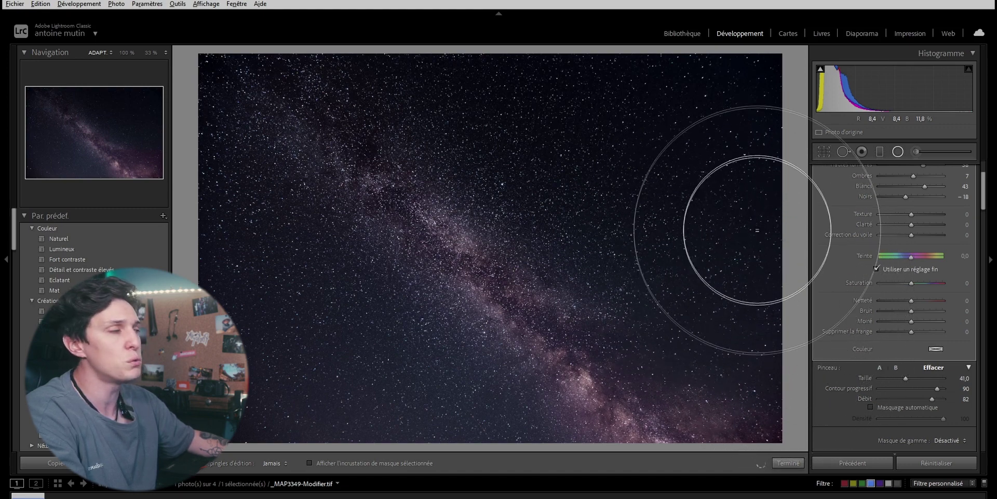
{"action": "key", "text": "h"}
Step: Compare the photo with and without the radial filter's effect
{"action": "scroll", "coordinate": [840, 191], "scroll_direction": "up", "scroll_amount": 3}
{"action": "scroll", "coordinate": [814, 391], "scroll_direction": "down", "scroll_amount": 5}
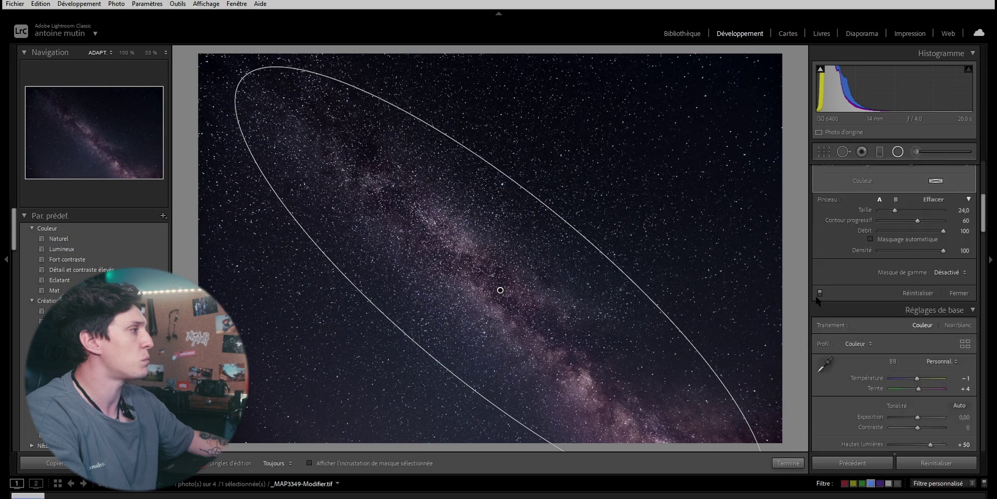
{"action": "left_click", "coordinate": [820, 293]}
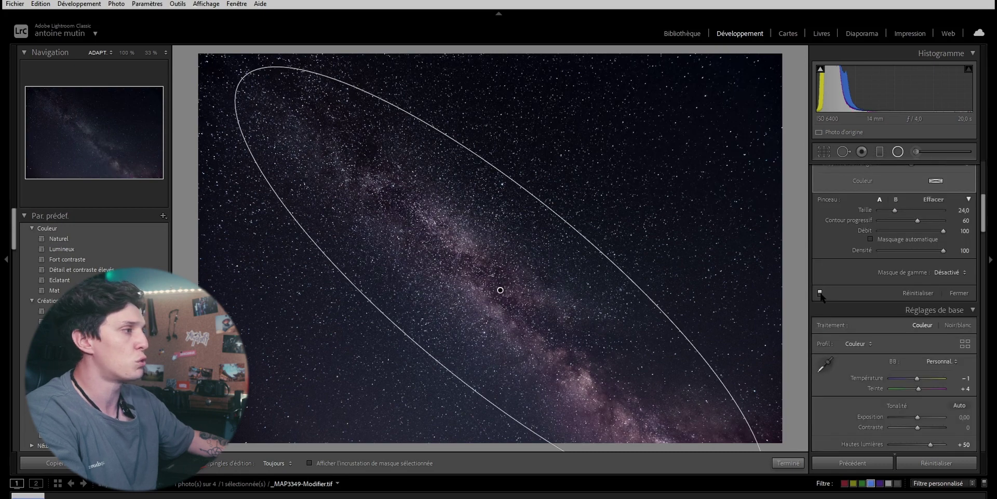
{"action": "left_click", "coordinate": [821, 293]}
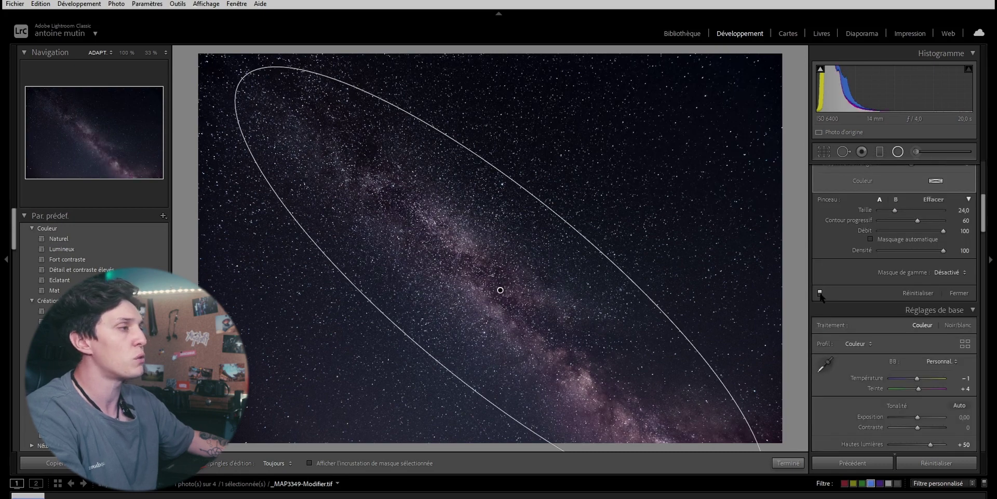
Step: Close the radial filter and examine the star detail at 100% along with the tone curve
{"action": "left_click", "coordinate": [894, 157]}
{"action": "key", "text": "z"}
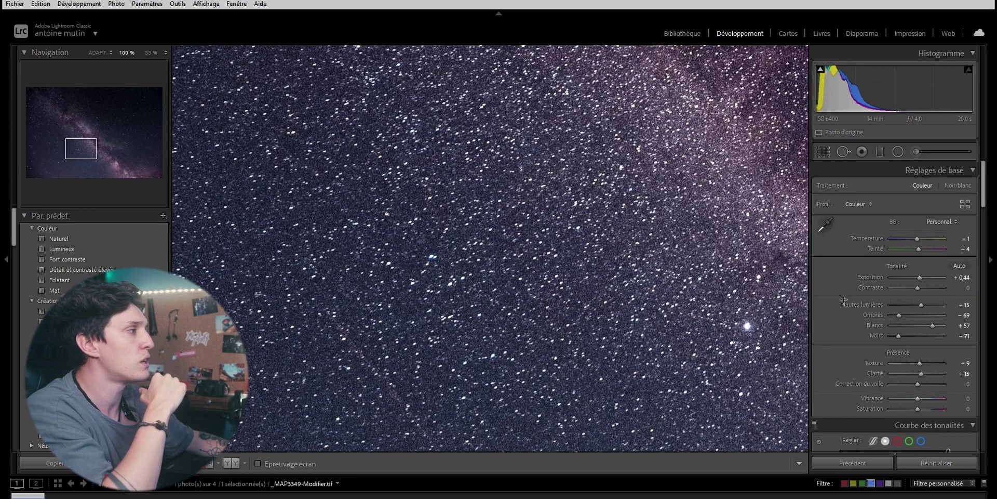
{"action": "scroll", "coordinate": [844, 300], "scroll_direction": "down", "scroll_amount": 3}
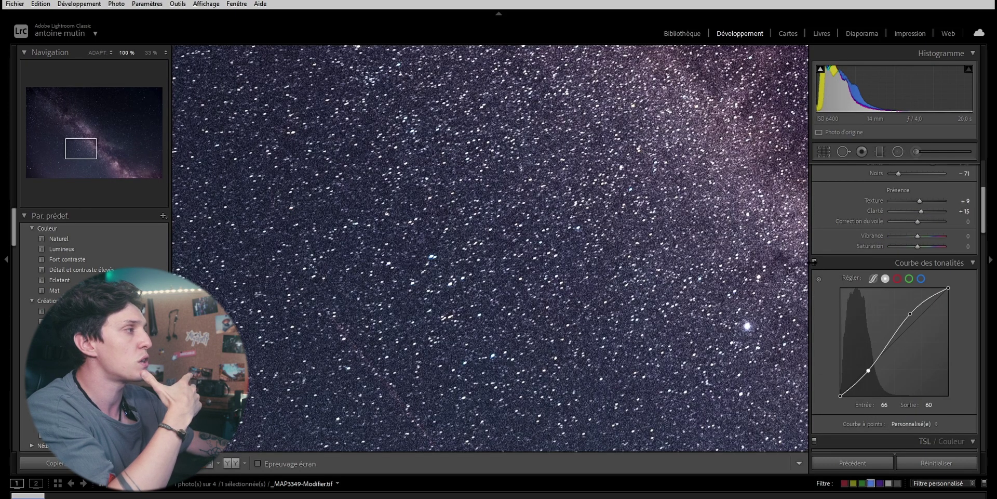
{"action": "left_click", "coordinate": [675, 146]}
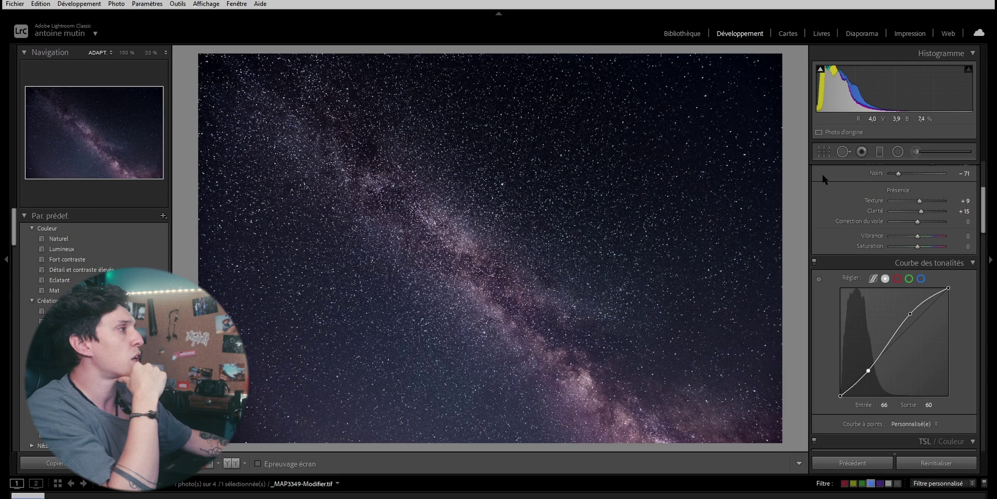
Step: Add a diagonal graduated filter from the upper-right sky across the Milky Way and set its exposure to 0.46
{"action": "left_click", "coordinate": [880, 154]}
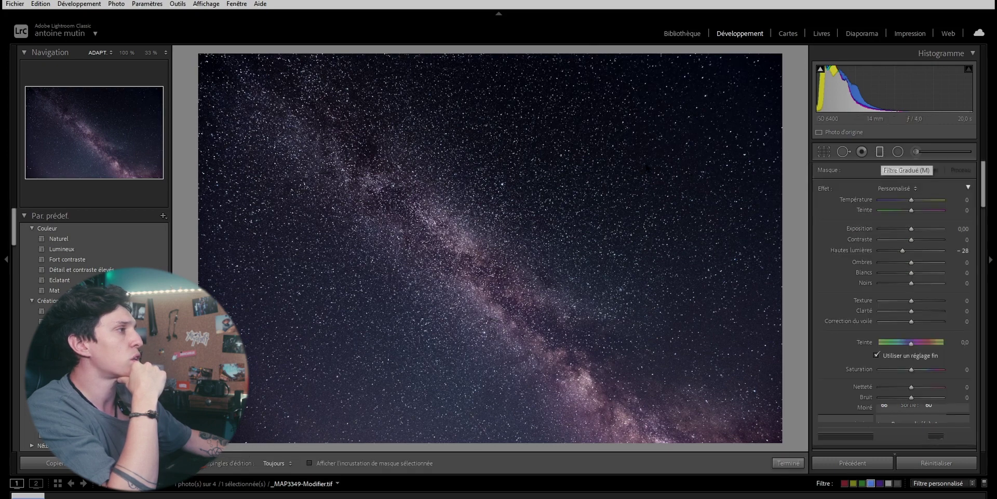
{"action": "left_click_drag", "start_coordinate": [648, 156], "coordinate": [484, 348]}
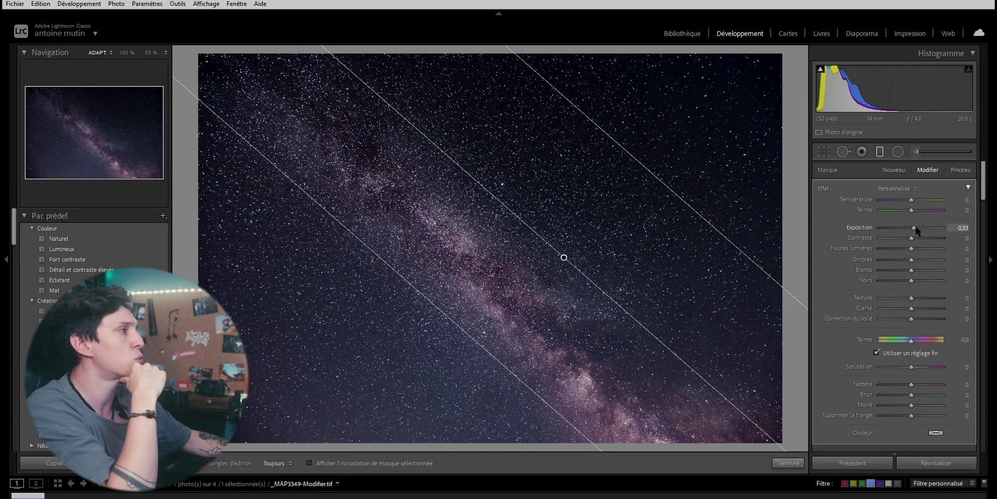
{"action": "left_click_drag", "start_coordinate": [915, 228], "coordinate": [917, 228]}
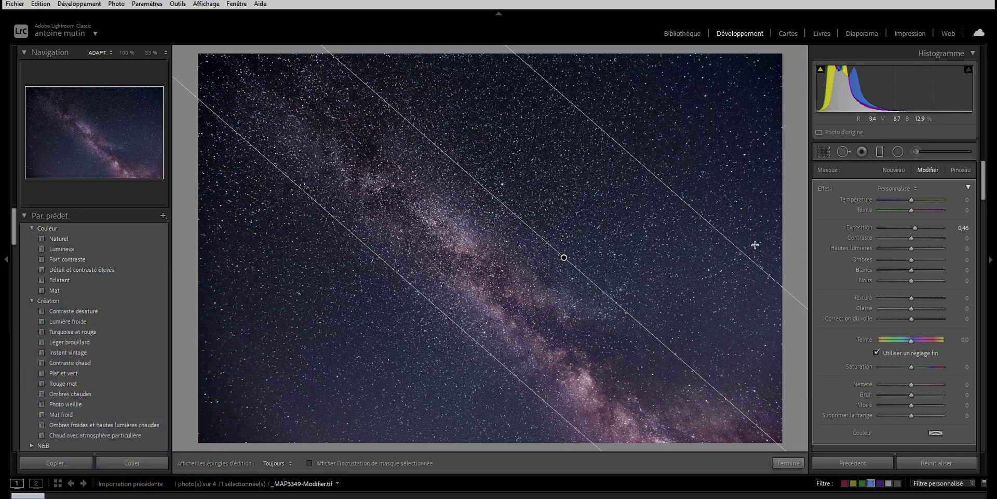
{"action": "key", "text": "m"}
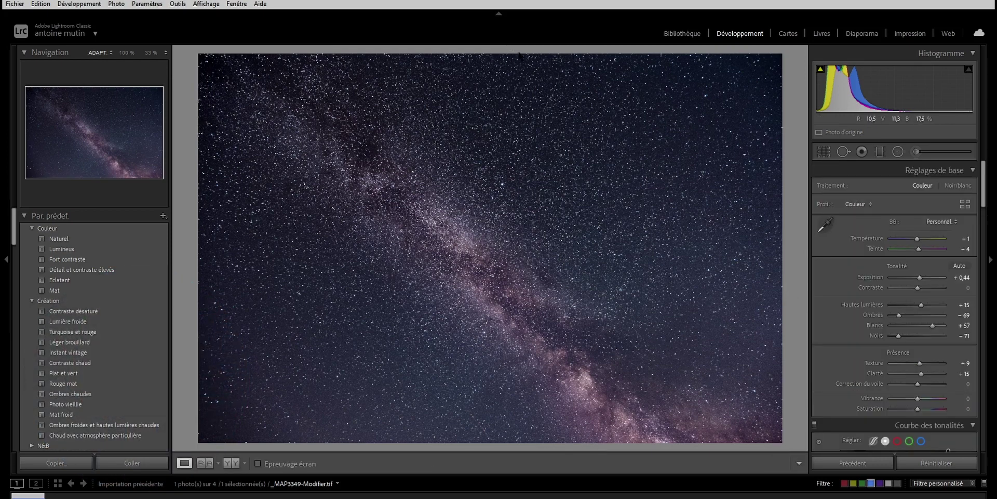
Step: Examine the stars and noise beside the Milky Way's centre at 100% magnification
{"action": "left_click", "coordinate": [528, 231]}
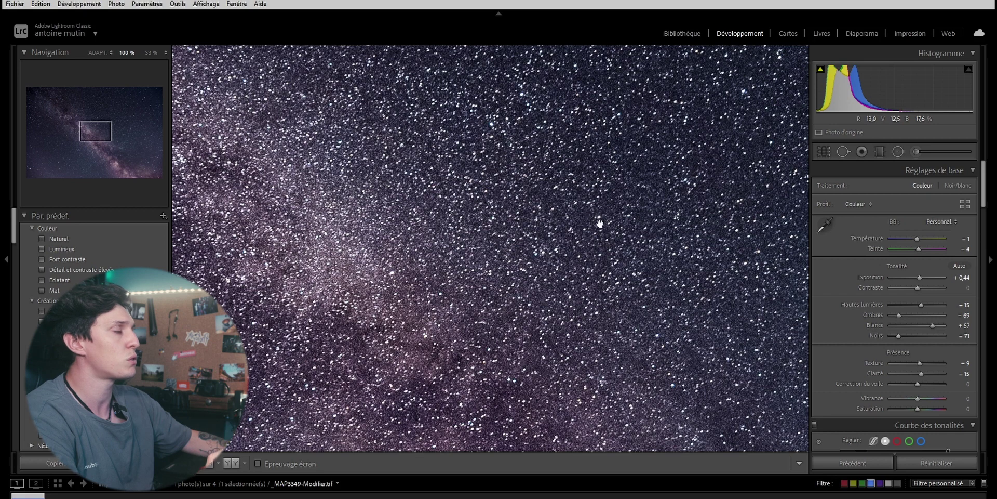
{"action": "left_click_drag", "start_coordinate": [610, 240], "coordinate": [591, 233]}
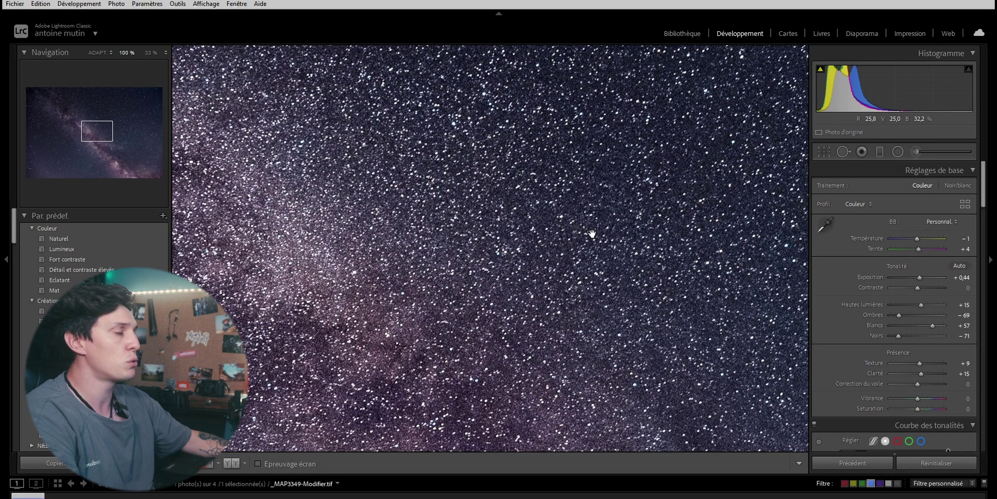
{"action": "left_click_drag", "start_coordinate": [600, 239], "coordinate": [532, 219]}
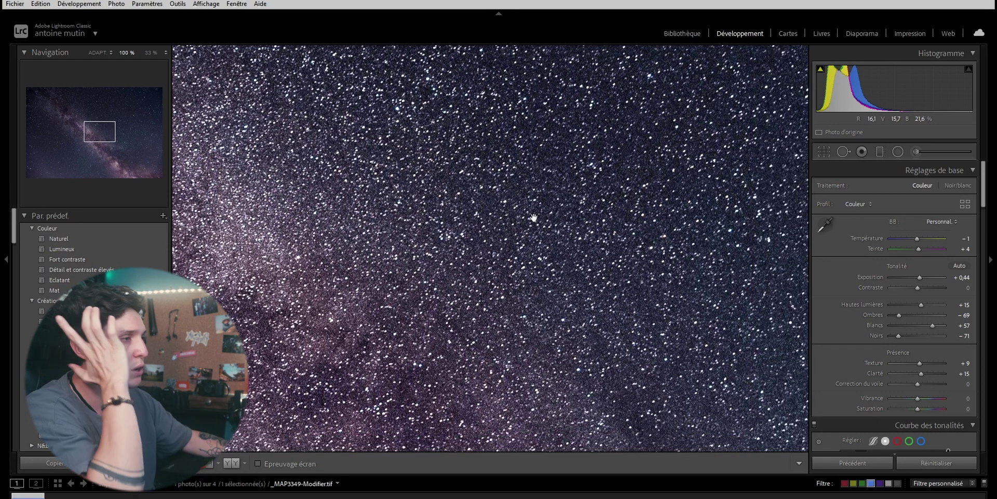
{"action": "left_click", "coordinate": [528, 238]}
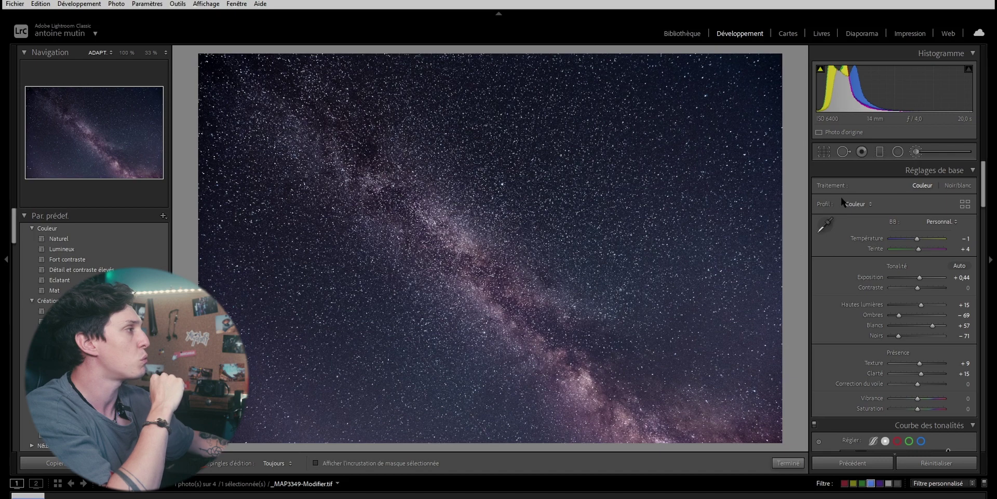
Step: Prepare an adjustment brush with its effects reset, shadows at −18, feather 100 and size 12
{"action": "key", "text": "m"}
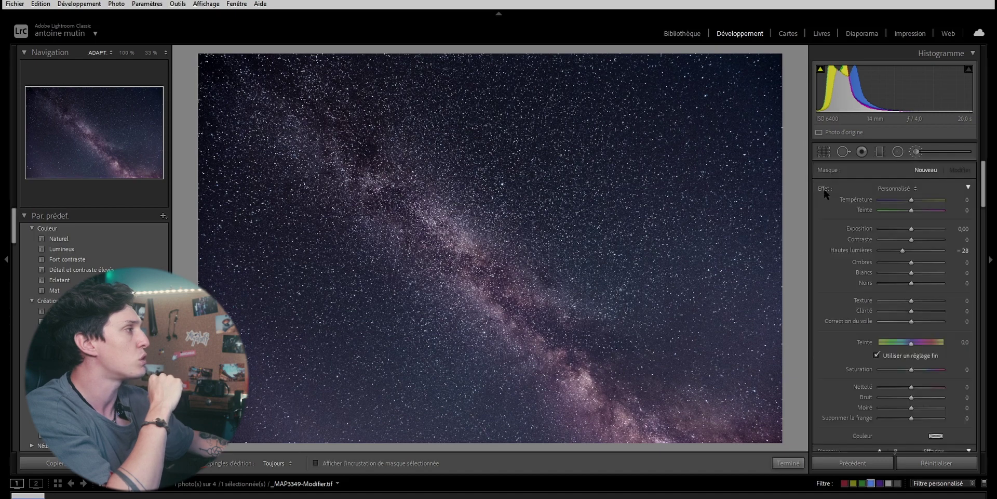
{"action": "double_click", "coordinate": [827, 188]}
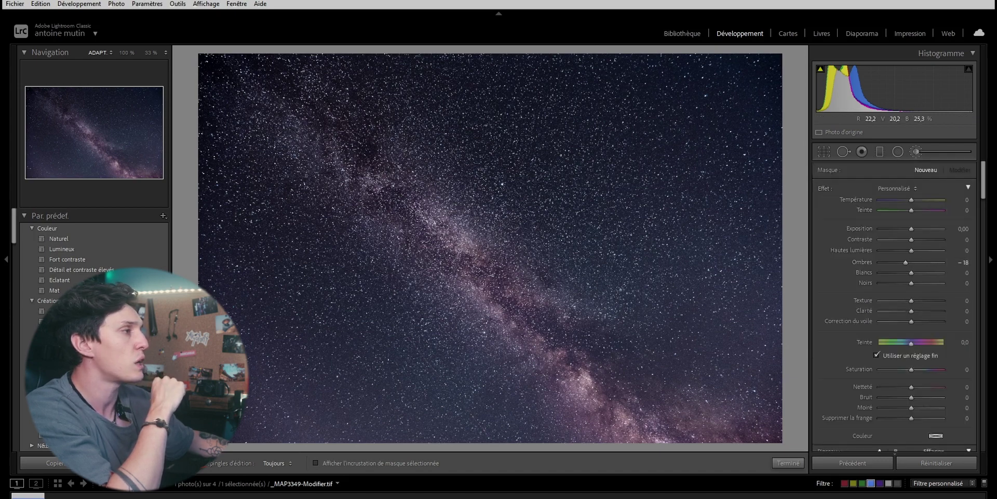
{"action": "scroll", "coordinate": [875, 395], "scroll_direction": "down", "scroll_amount": 3}
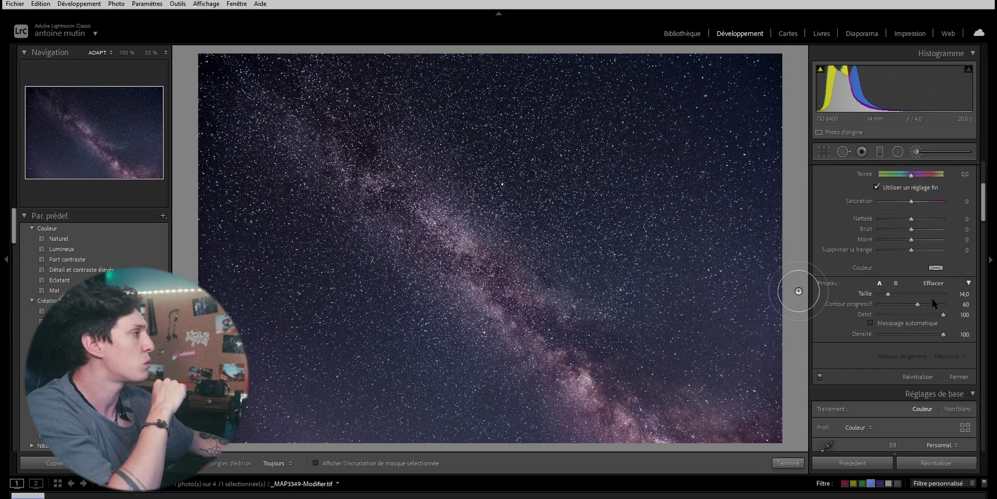
{"action": "left_click_drag", "start_coordinate": [944, 308], "coordinate": [951, 306]}
{"action": "scroll", "coordinate": [633, 375], "scroll_direction": "down", "scroll_amount": 2}
Step: Paint the shadow darkening over the Milky Way's dark dust lanes and compare the photo with and without it
{"action": "key", "text": "h"}
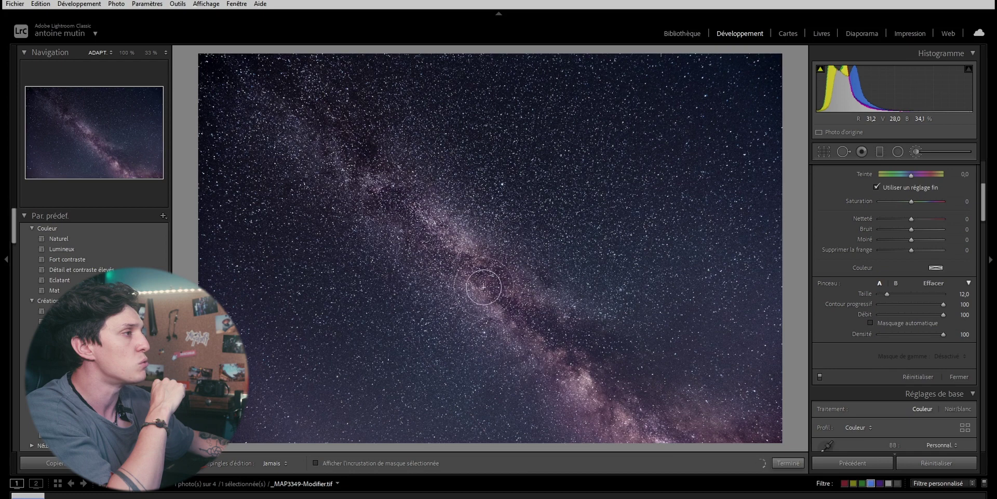
{"action": "key", "text": "h"}
{"action": "key", "text": "h"}
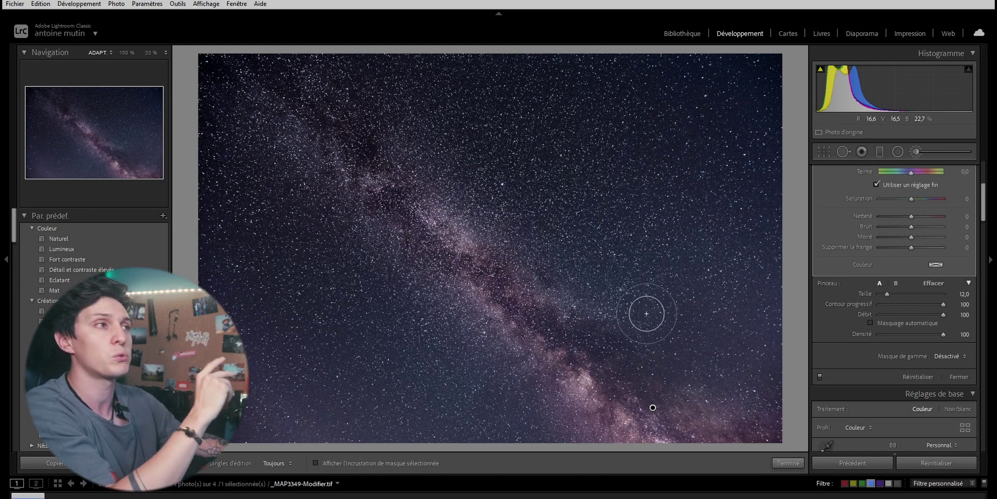
{"action": "left_click", "coordinate": [820, 376]}
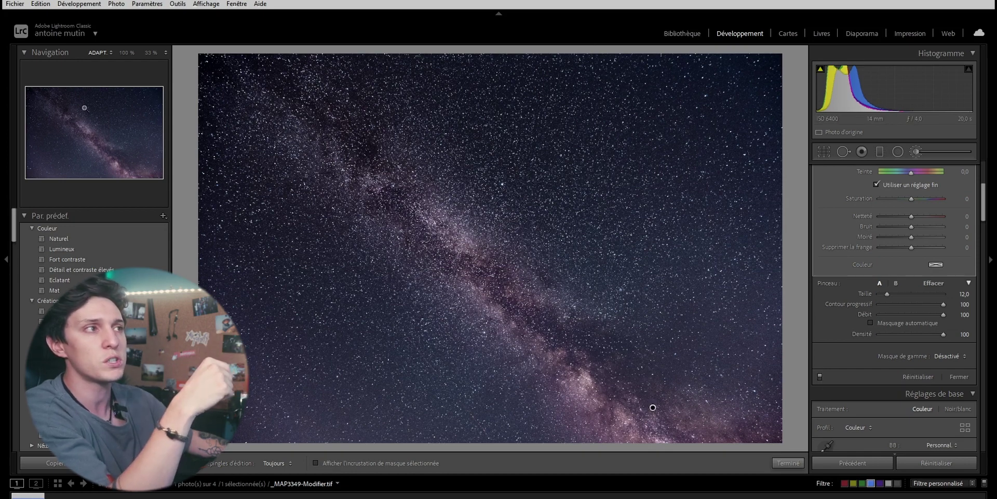
Step: Start a new adjustment brush with its effects reset and paint it along the Milky Way's central band
{"action": "scroll", "coordinate": [934, 174], "scroll_direction": "up", "scroll_amount": 5}
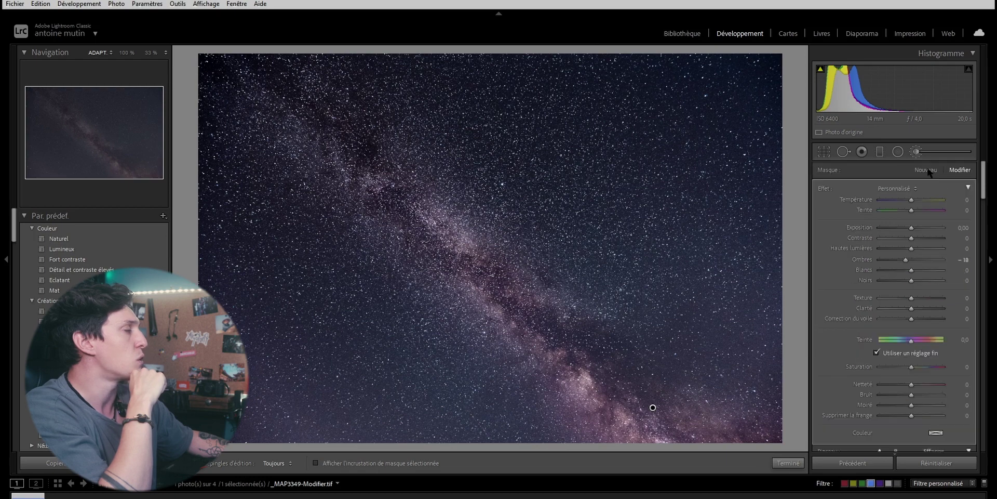
{"action": "left_click", "coordinate": [928, 170]}
{"action": "double_click", "coordinate": [826, 189]}
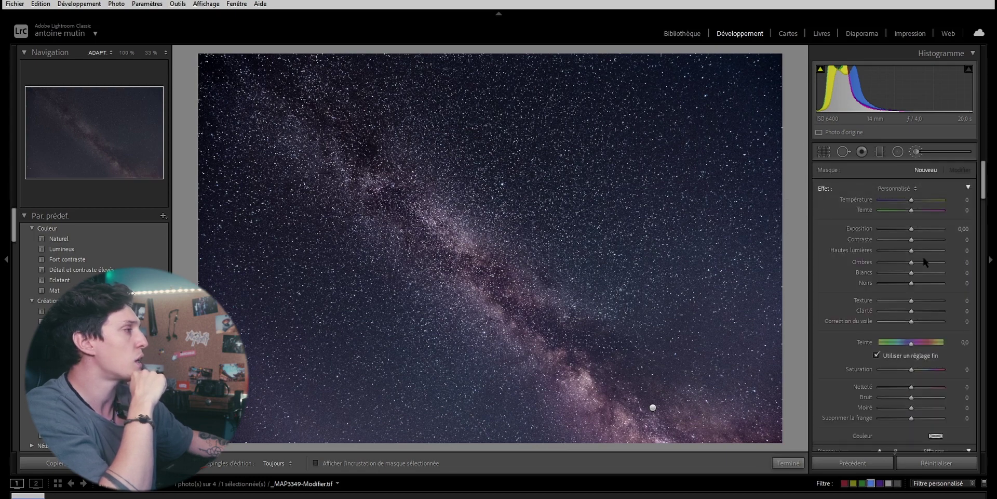
{"action": "scroll", "coordinate": [821, 381], "scroll_direction": "down", "scroll_amount": 5}
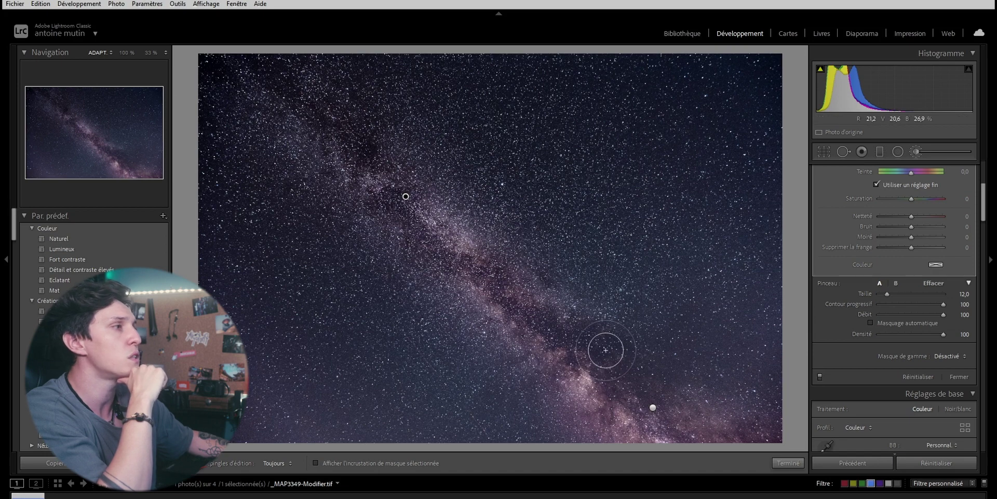
{"action": "key", "text": "k"}
Step: Reopen the radial filter around the Milky Way and set its temperature to 13
{"action": "key", "text": "m"}
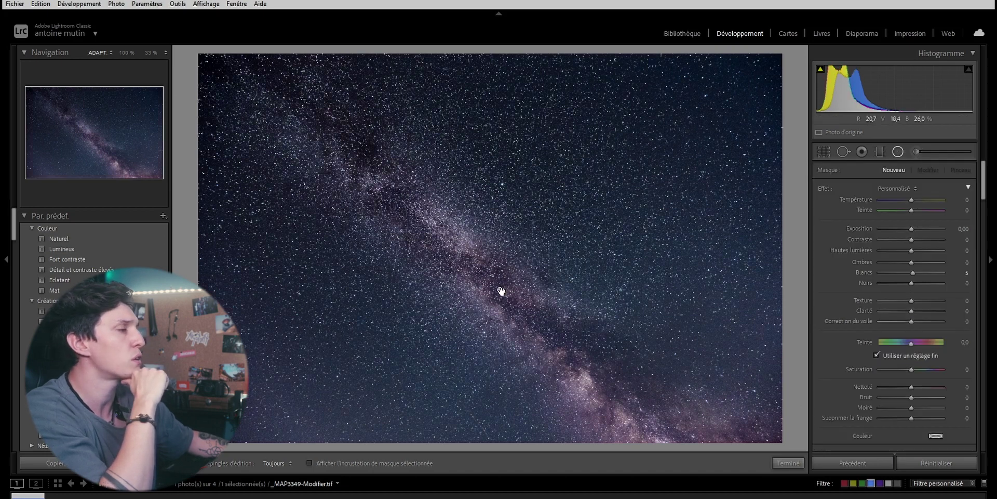
{"action": "left_click", "coordinate": [501, 291]}
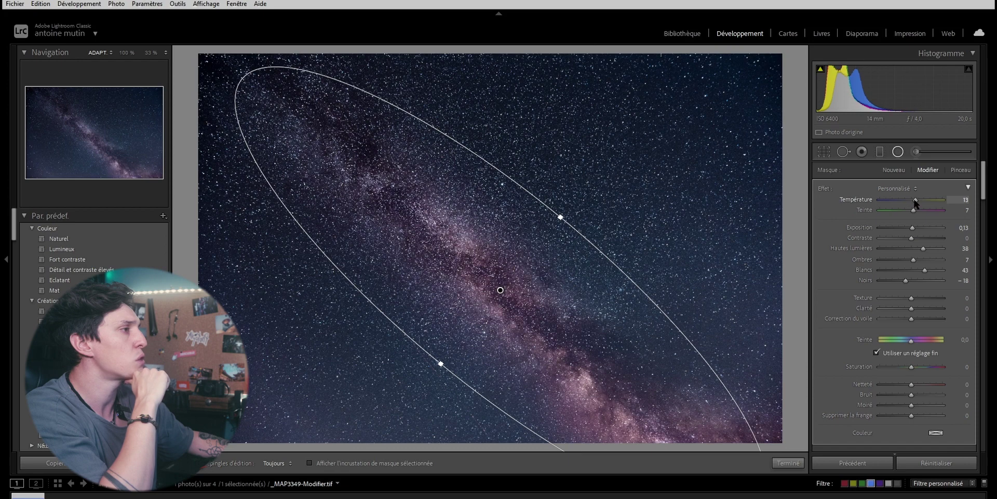
{"action": "key", "text": "m"}
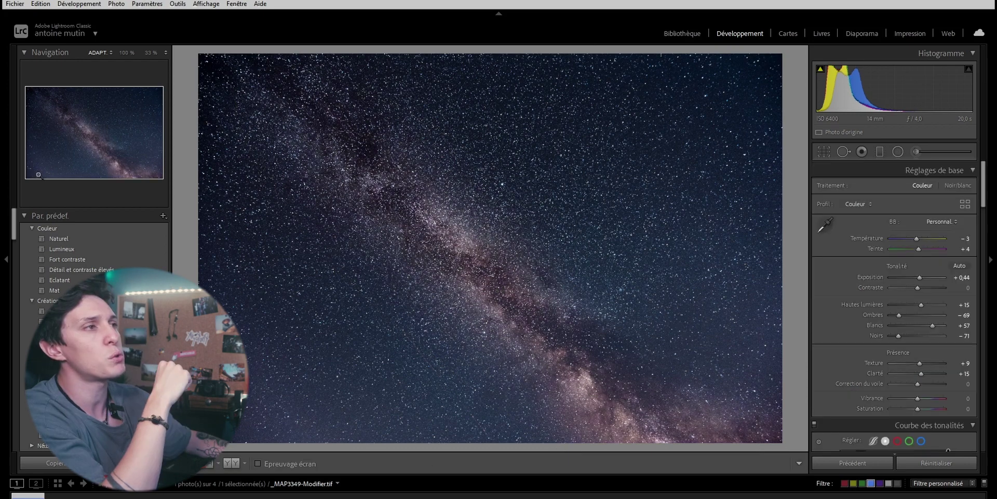
Step: Add two diagonal graduated filters, one over the lower-left sky and one running from the lower-right sky toward the upper left
{"action": "left_click", "coordinate": [881, 152]}
{"action": "left_click_drag", "start_coordinate": [285, 344], "coordinate": [391, 209]}
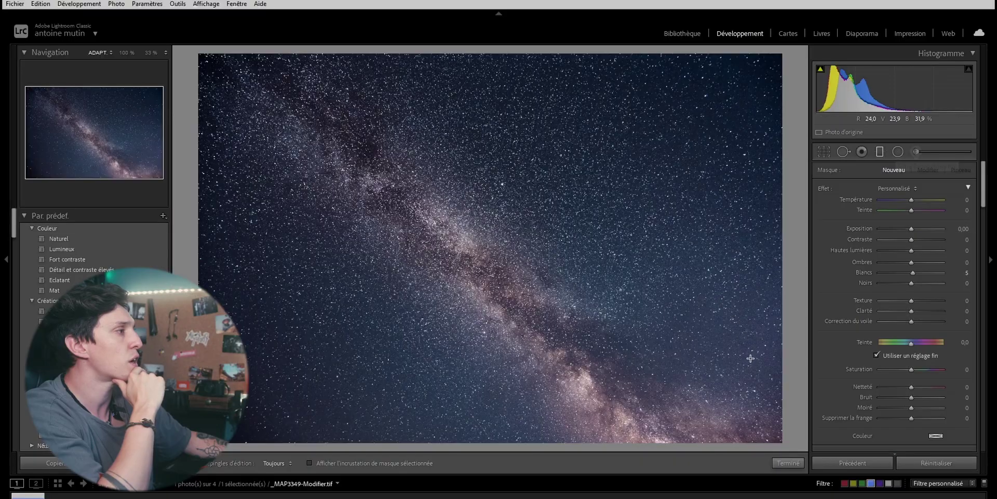
{"action": "left_click_drag", "start_coordinate": [751, 358], "coordinate": [350, 94]}
{"action": "left_click_drag", "start_coordinate": [522, 222], "coordinate": [667, 318]}
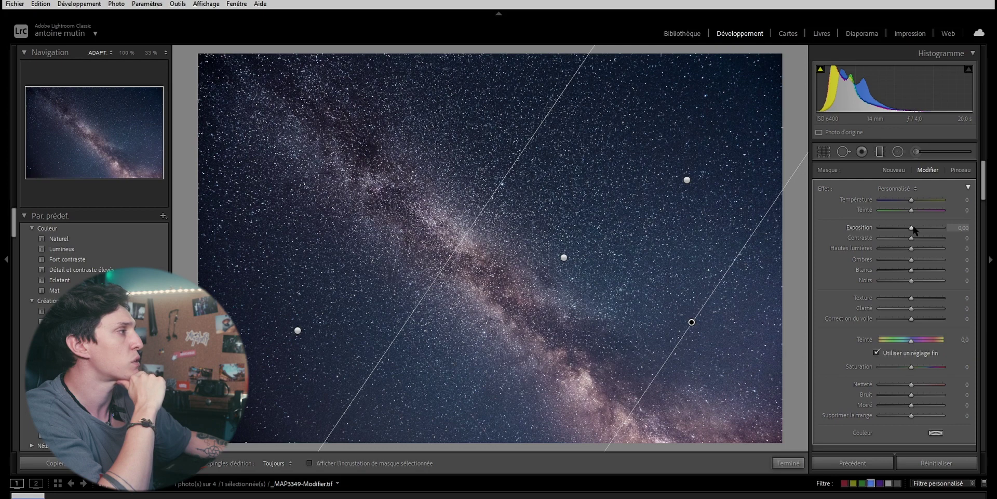
{"action": "key", "text": "m"}
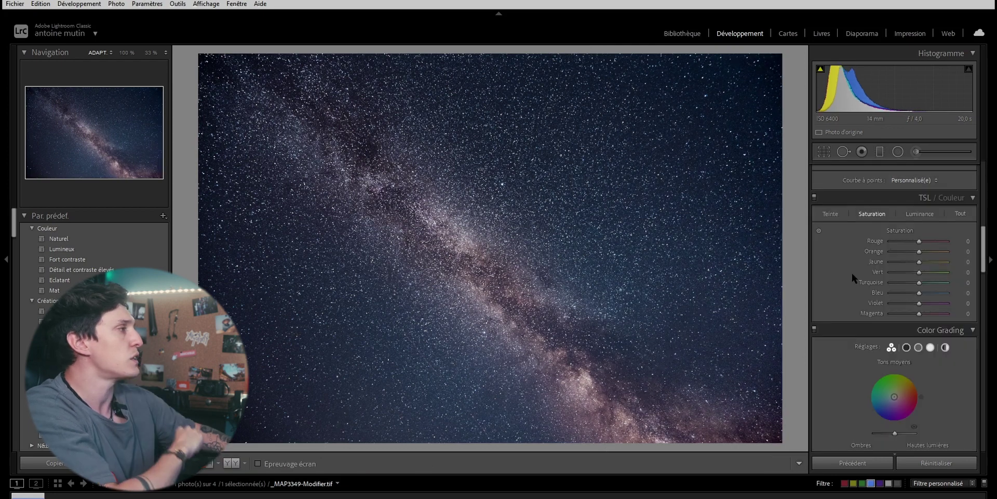
Step: Boost the saturation with the targeted adjustment to red +40, blue +12, violet +2 and magenta +52
{"action": "scroll", "coordinate": [878, 265], "scroll_direction": "up", "scroll_amount": 3}
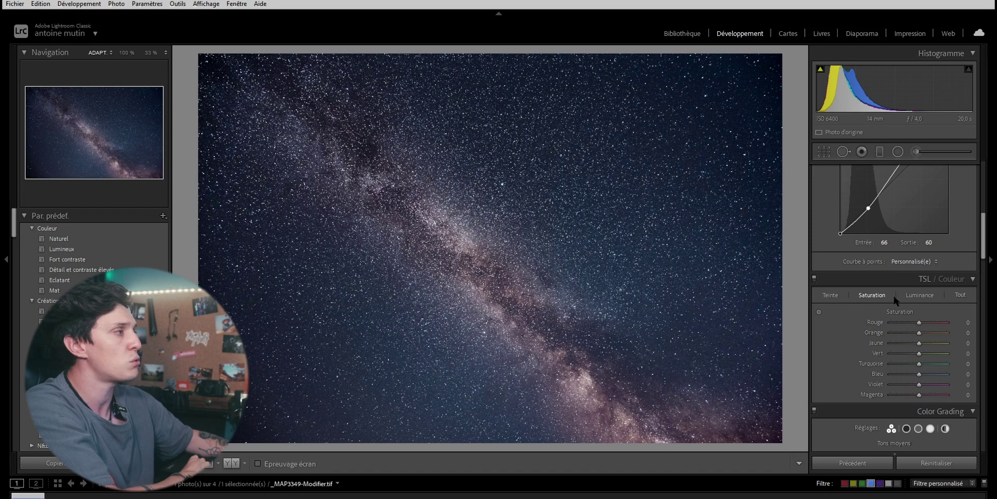
{"action": "left_click", "coordinate": [820, 312]}
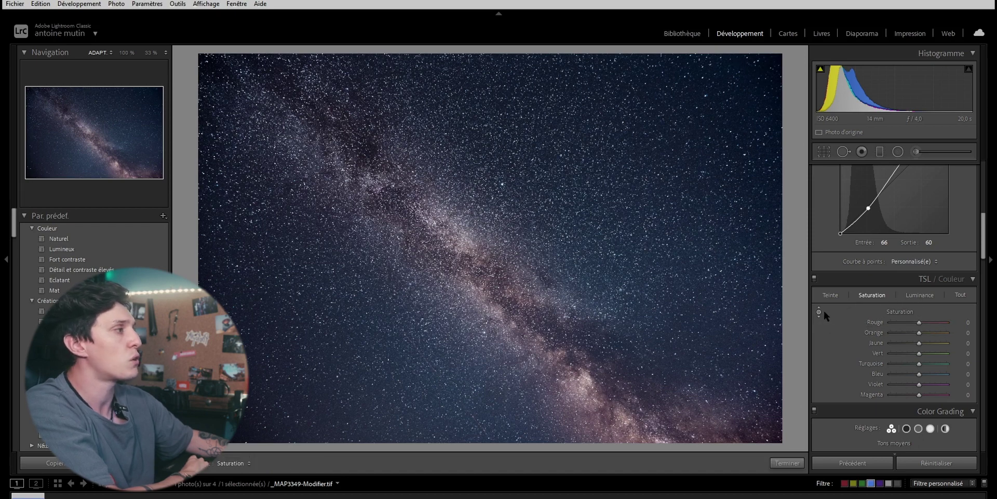
{"action": "scroll", "coordinate": [868, 235], "scroll_direction": "up", "scroll_amount": 10}
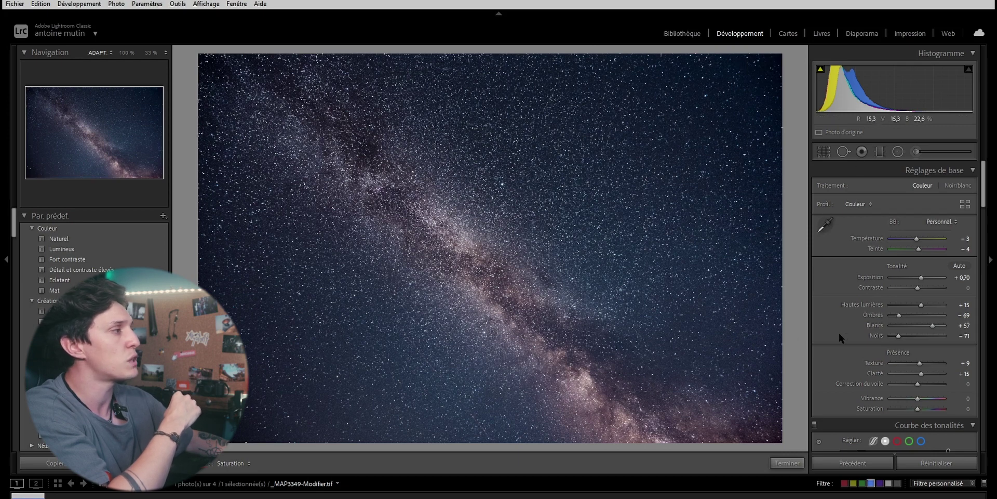
{"action": "left_click_drag", "start_coordinate": [788, 333], "coordinate": [787, 287]}
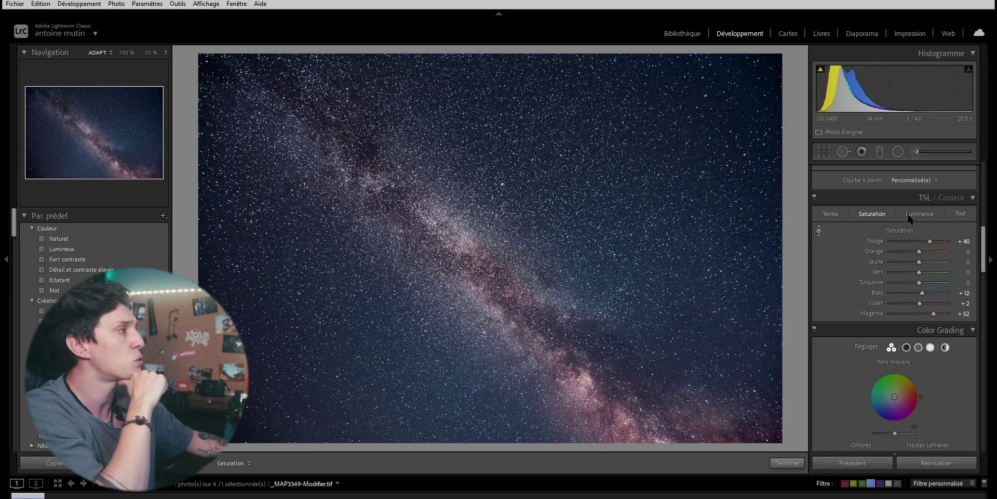
Step: Raise the blue luminance to +57 and lower the violet luminance
{"action": "left_click_drag", "start_coordinate": [467, 260], "coordinate": [468, 230]}
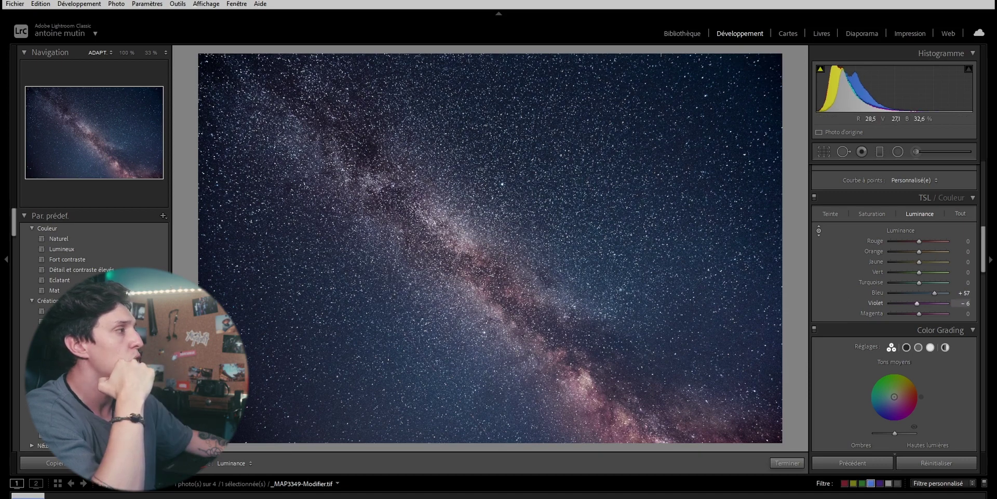
{"action": "left_click_drag", "start_coordinate": [923, 303], "coordinate": [907, 304]}
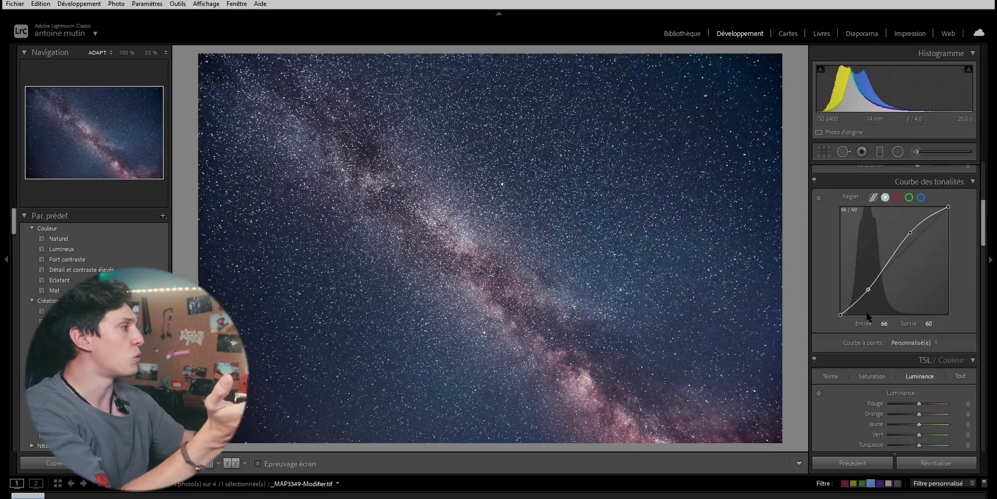
Step: Shift the hues with the targeted adjustment to red +80, orange +10, blue −14 and violet −2
{"action": "scroll", "coordinate": [867, 313], "scroll_direction": "down", "scroll_amount": 3}
{"action": "left_click", "coordinate": [830, 214]}
{"action": "left_click", "coordinate": [820, 230]}
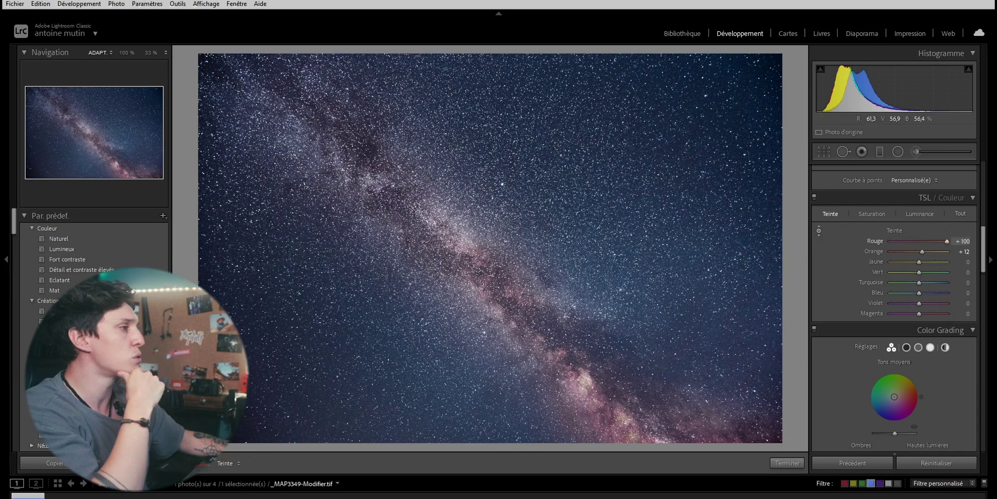
{"action": "left_click_drag", "start_coordinate": [619, 229], "coordinate": [618, 241]}
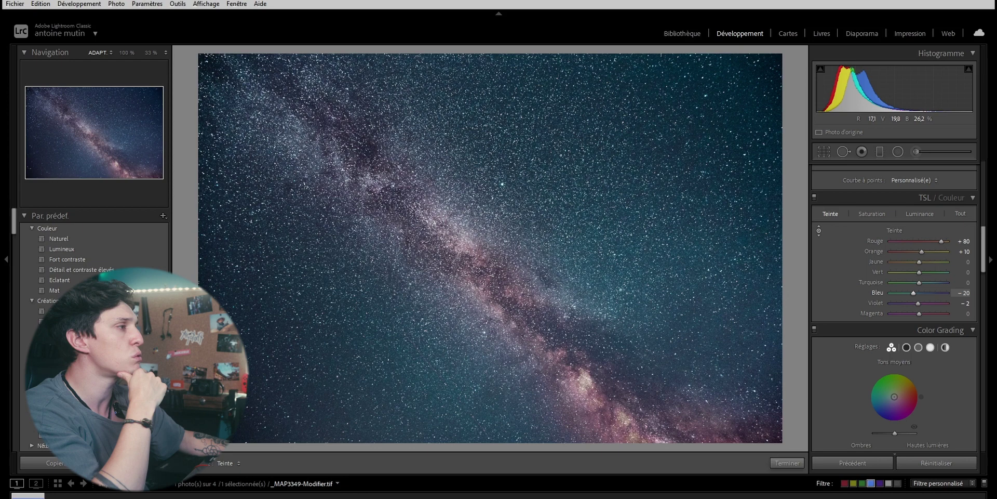
{"action": "left_click_drag", "start_coordinate": [586, 208], "coordinate": [595, 239]}
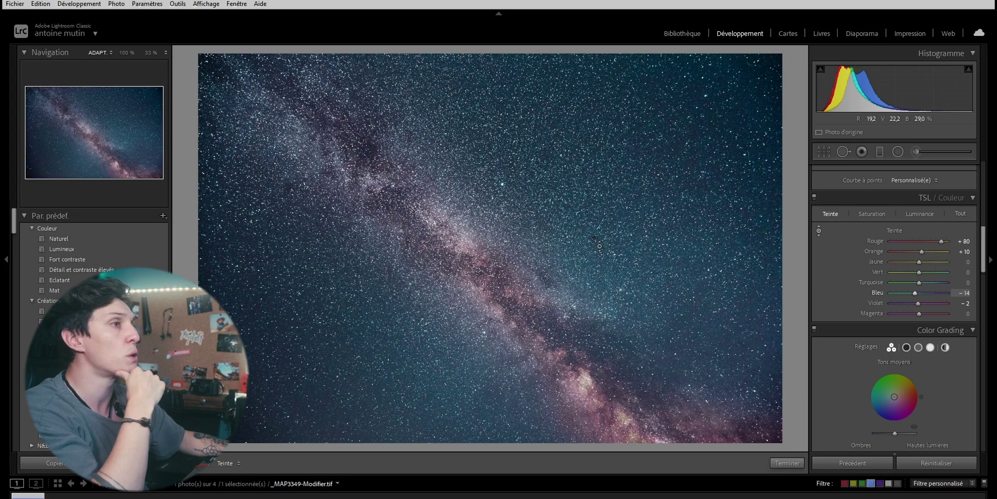
Step: Set luminance noise reduction to 11 and compare the stars at 100% magnification with and without the detail corrections
{"action": "scroll", "coordinate": [844, 348], "scroll_direction": "down", "scroll_amount": 5}
{"action": "scroll", "coordinate": [832, 356], "scroll_direction": "down", "scroll_amount": 5}
{"action": "scroll", "coordinate": [843, 260], "scroll_direction": "up", "scroll_amount": 2}
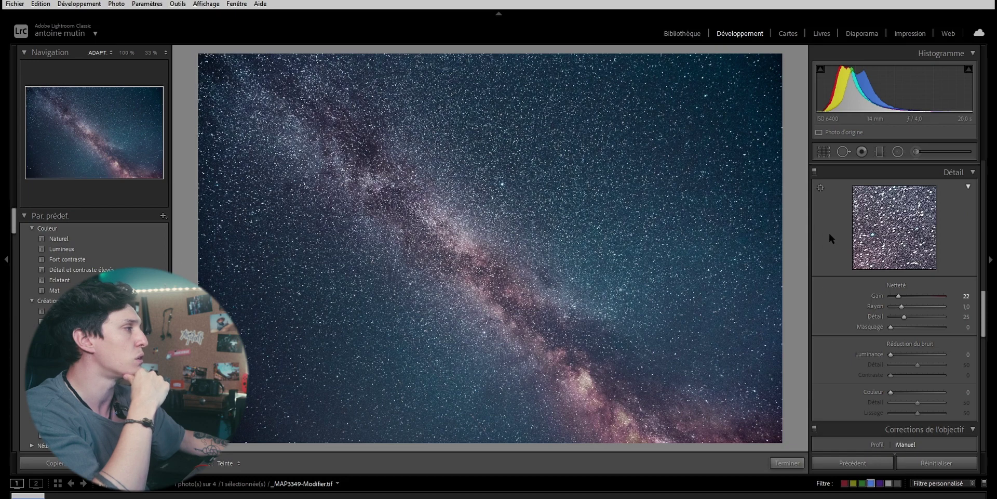
{"action": "left_click_drag", "start_coordinate": [891, 355], "coordinate": [898, 356]}
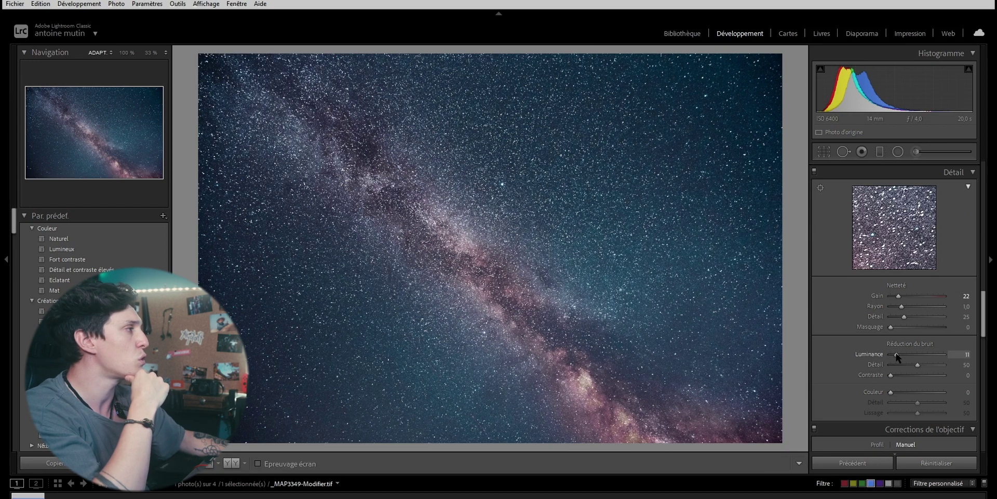
{"action": "left_click", "coordinate": [585, 282]}
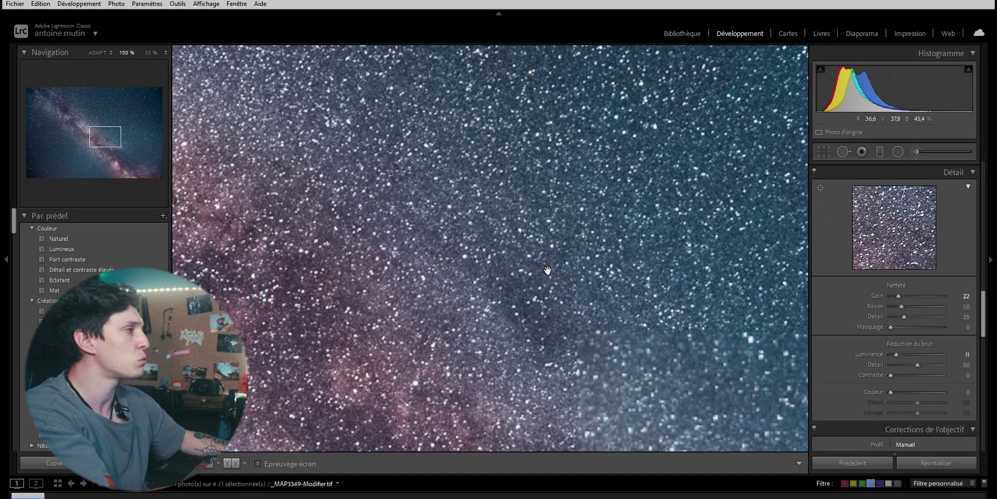
{"action": "left_click", "coordinate": [814, 171]}
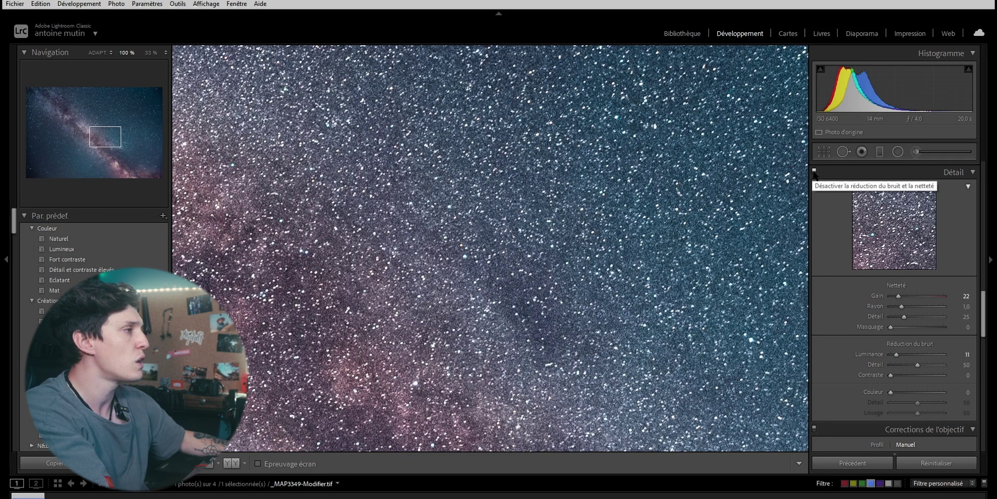
{"action": "left_click", "coordinate": [814, 172]}
Step: Set noise reduction to luminance 17 with detail 18 and colour 23, and inspect the stars at 100%
{"action": "left_click_drag", "start_coordinate": [897, 354], "coordinate": [908, 393]}
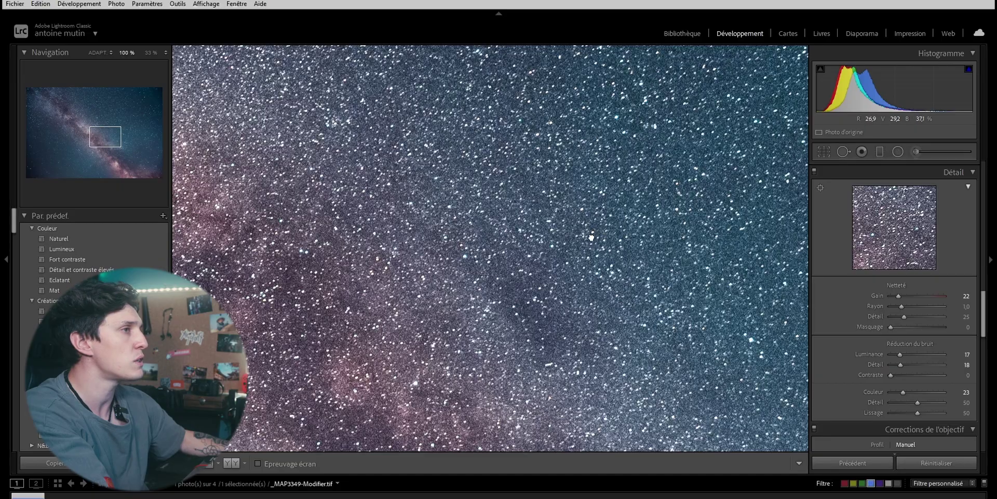
{"action": "left_click_drag", "start_coordinate": [655, 227], "coordinate": [623, 252]}
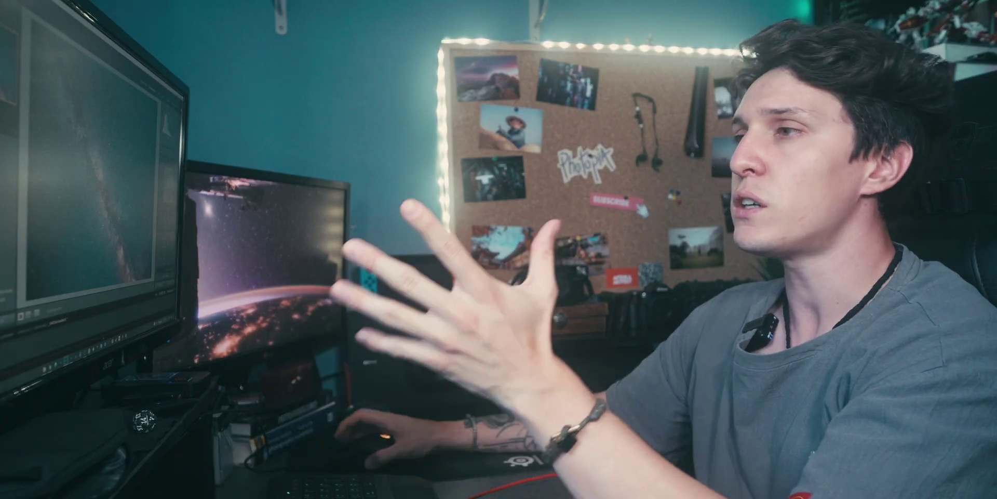